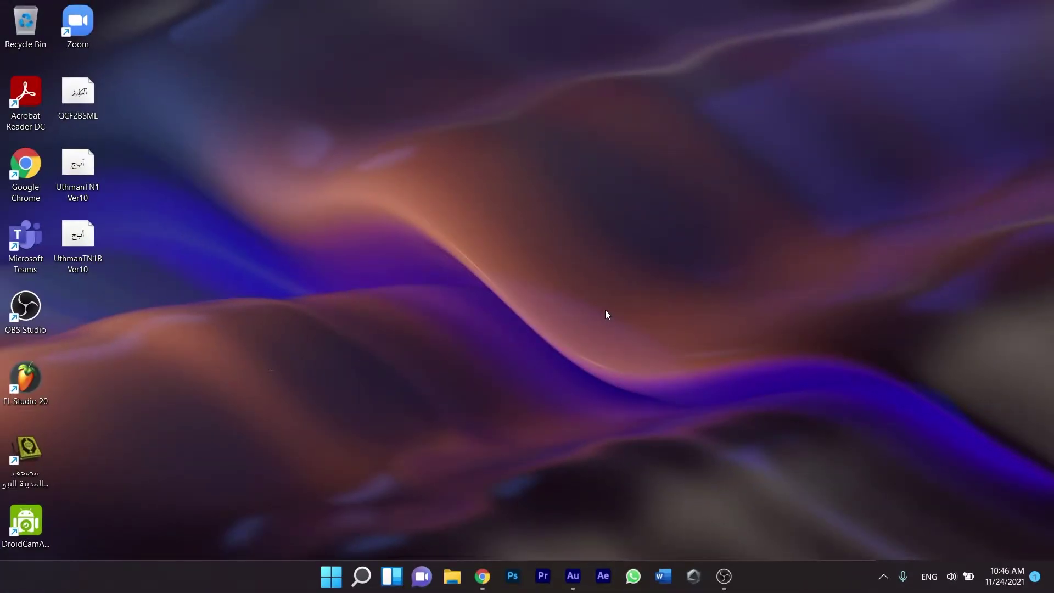
Download and run the Mister Horse Product Manager 2.0.3 Windows installer for Premiere Composer.
click(482, 577)
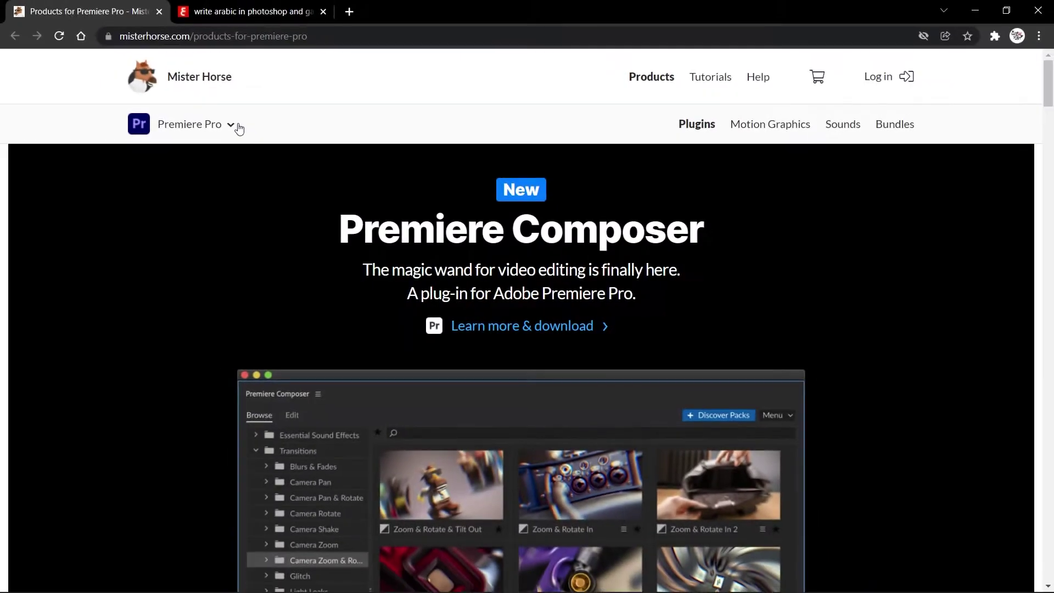
click(239, 129)
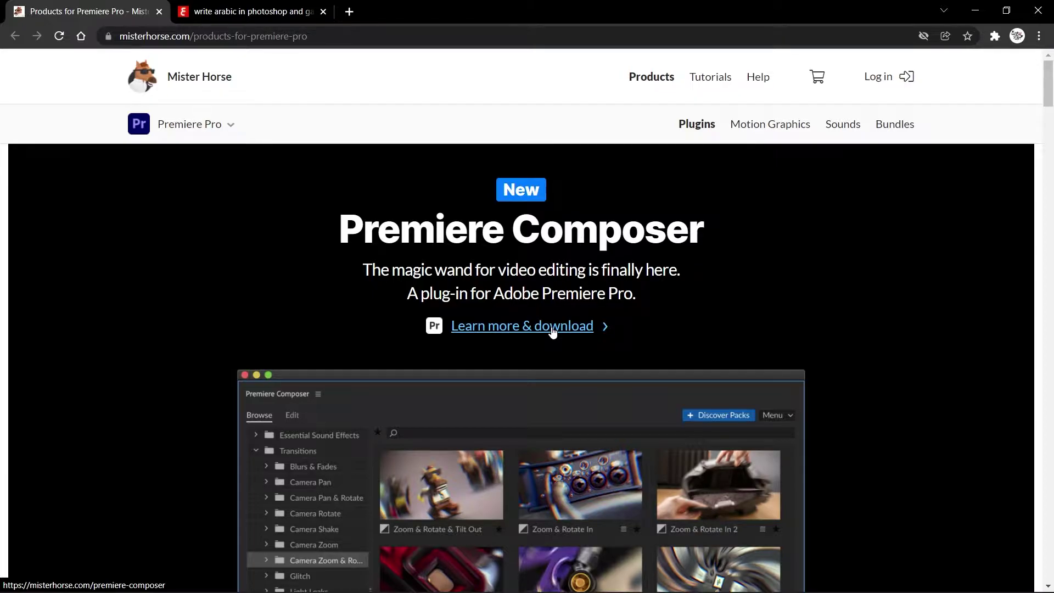
click(552, 329)
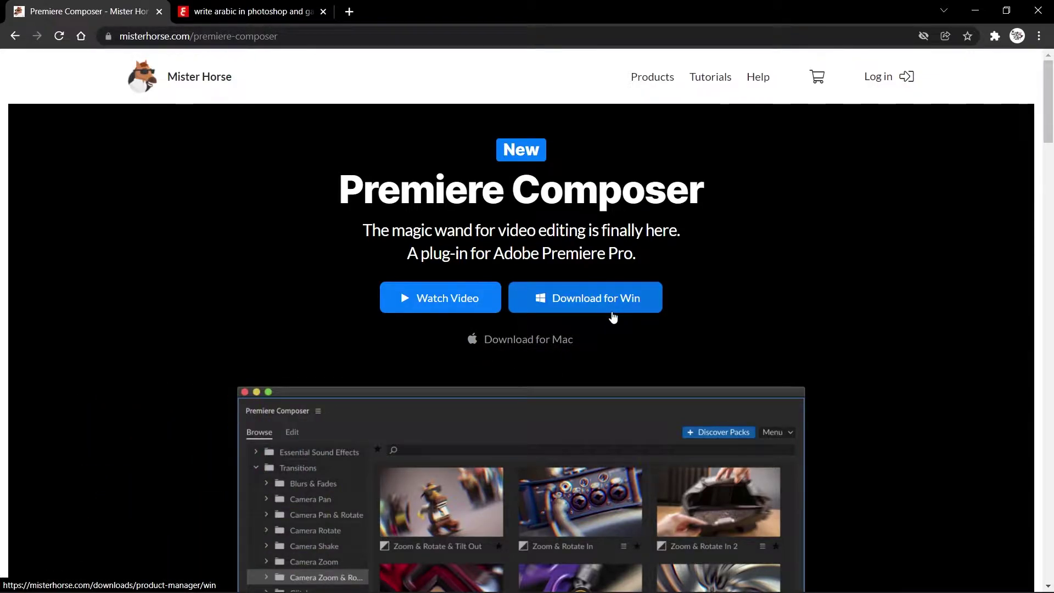
click(618, 307)
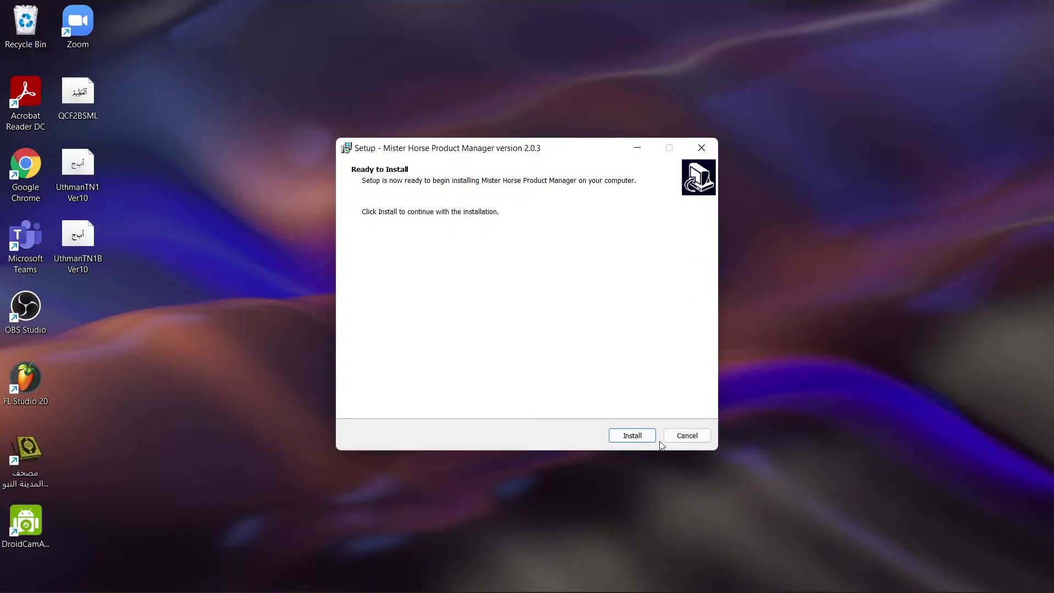
Install Product Manager, then Premiere Composer with its Starter Pack for Premiere Pro, and launch Premiere Pro.
click(635, 436)
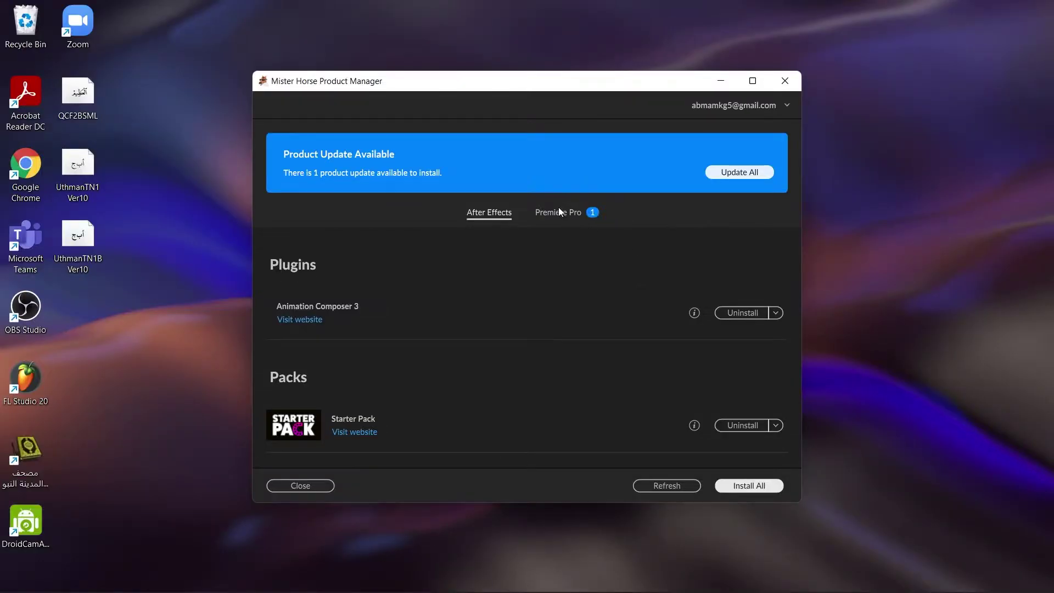
click(558, 211)
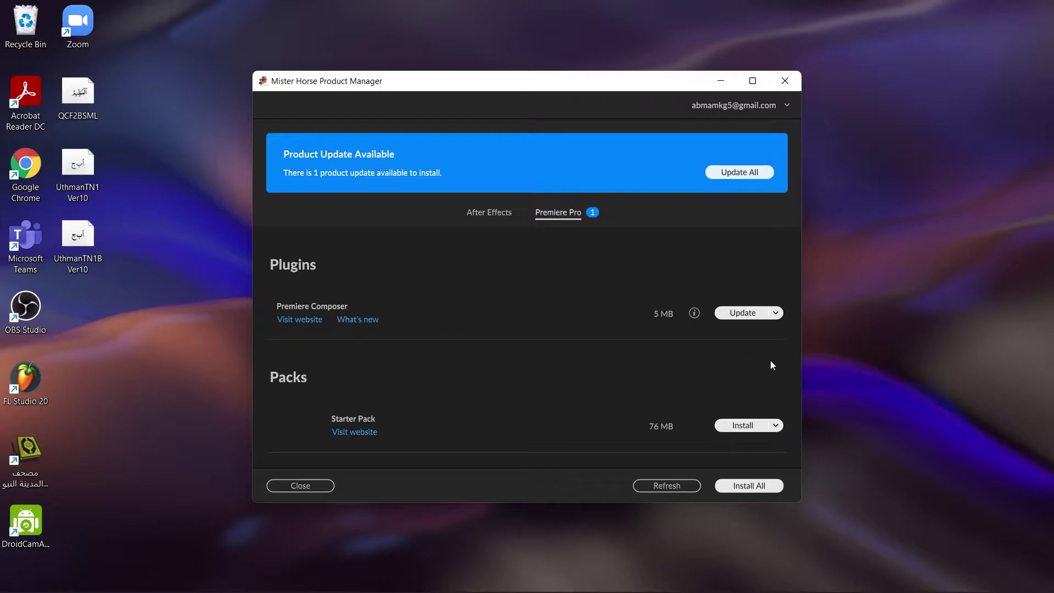
click(741, 309)
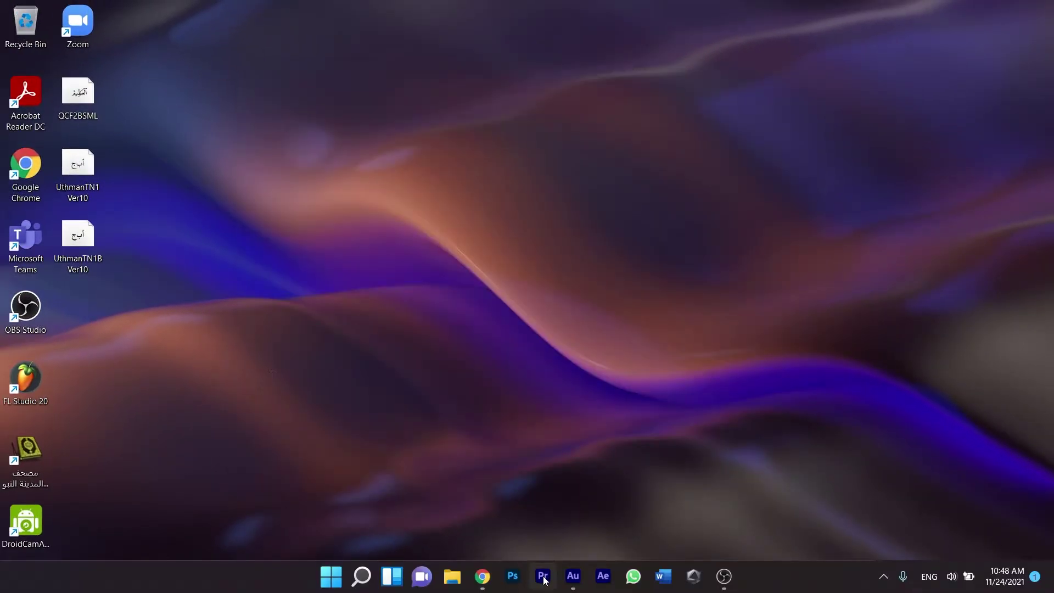
click(543, 576)
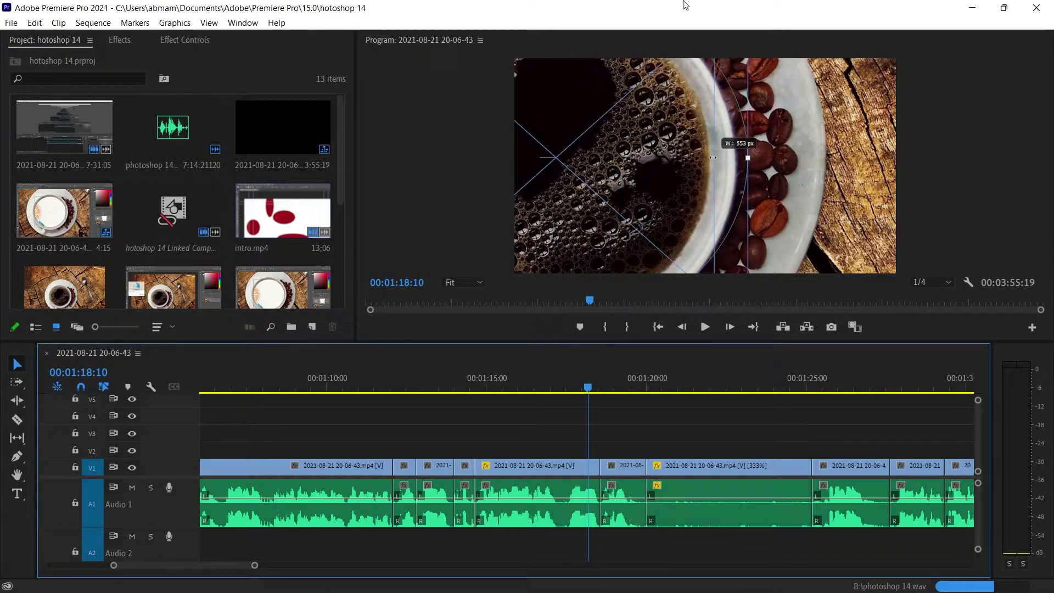
Open the Premiere Composer extension and preview the Starter Pack's 1-Line Outline Text Box.
click(236, 22)
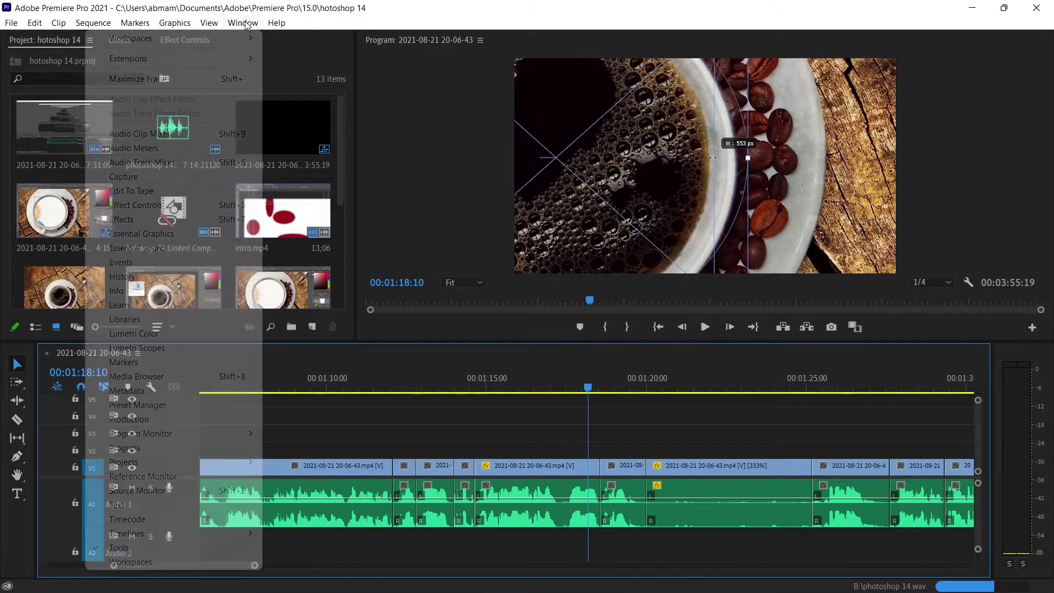
mouse_move(205, 64)
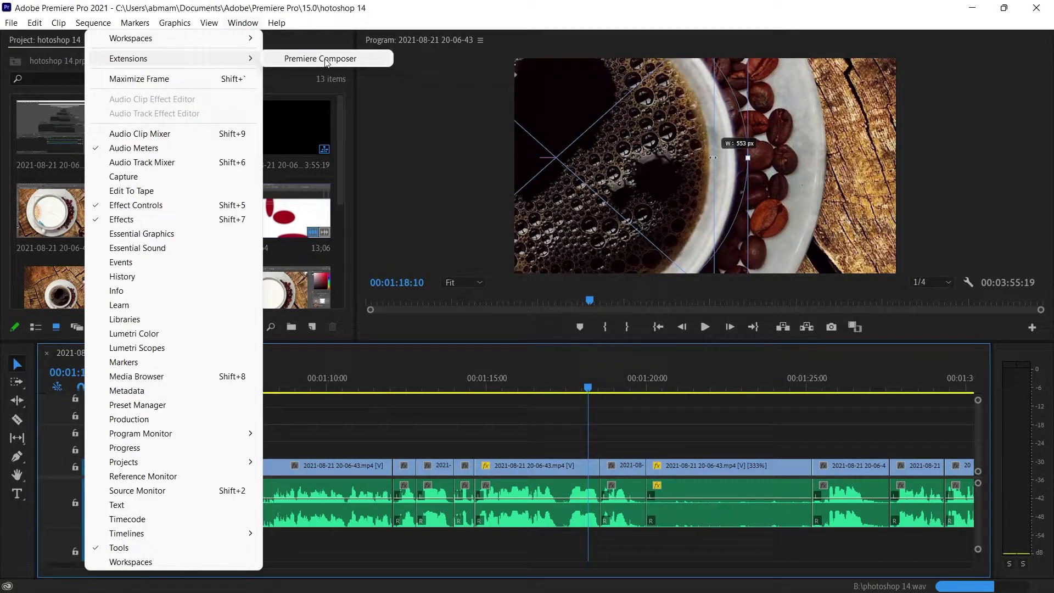
click(326, 61)
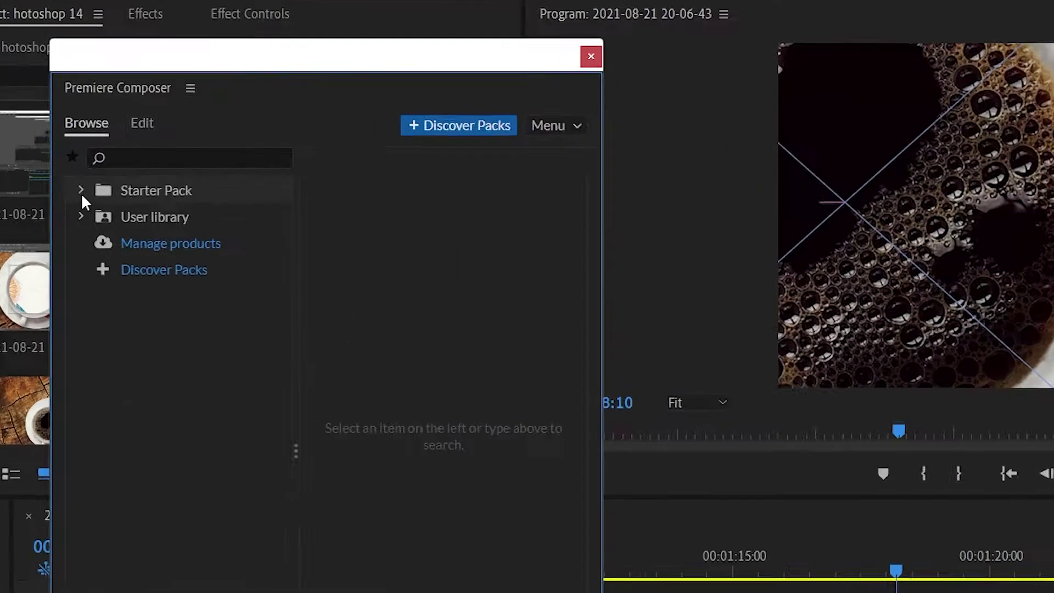
click(85, 294)
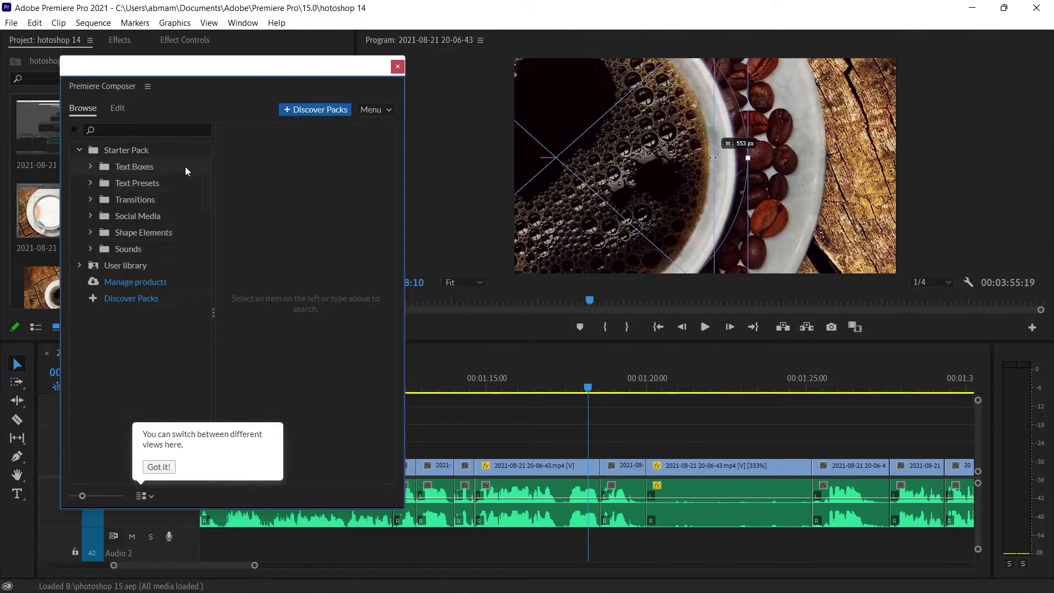
click(99, 167)
click(144, 183)
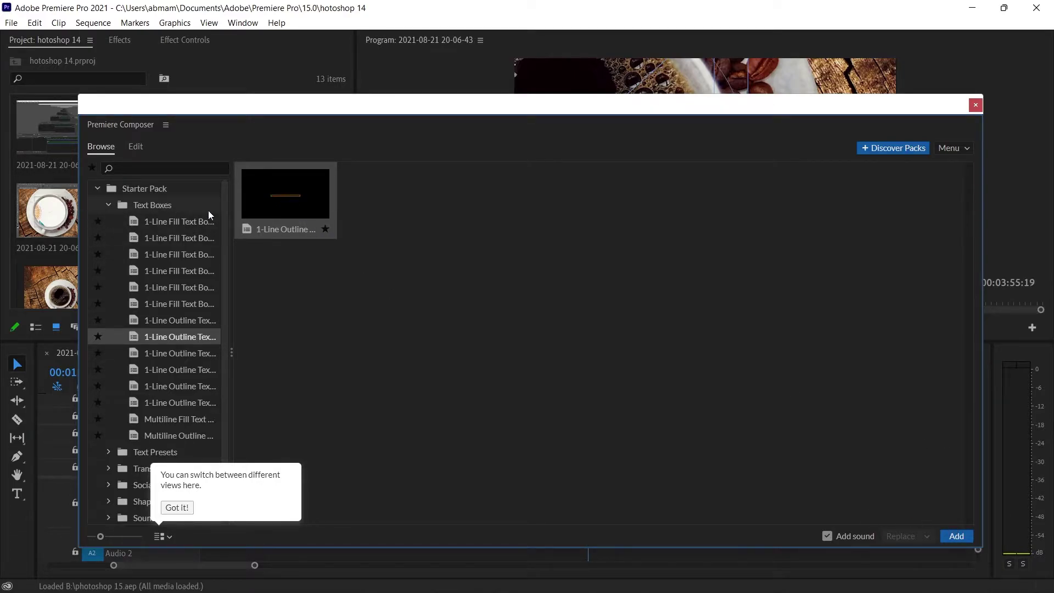
Add the 1-Line Outline Text Box to track V2 and open its MISTER HORSE title properties.
double_click(282, 197)
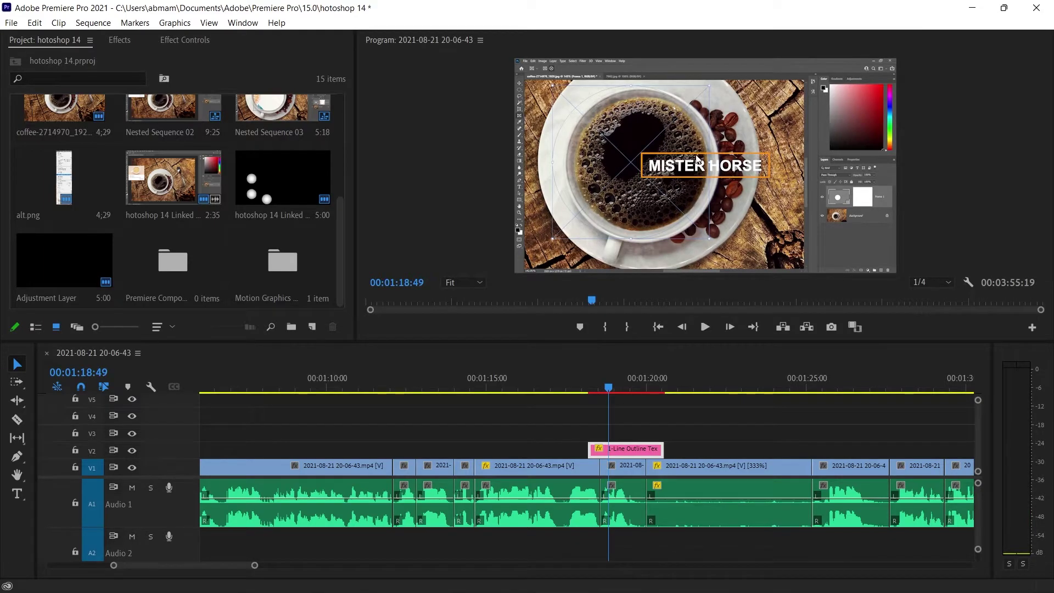
double_click(696, 160)
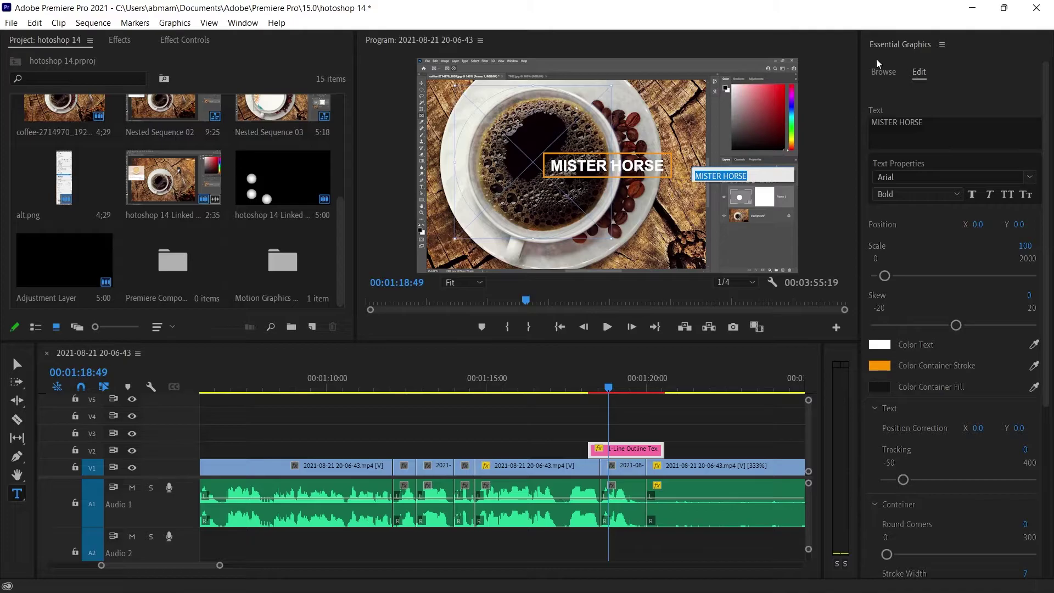
click(883, 71)
click(919, 74)
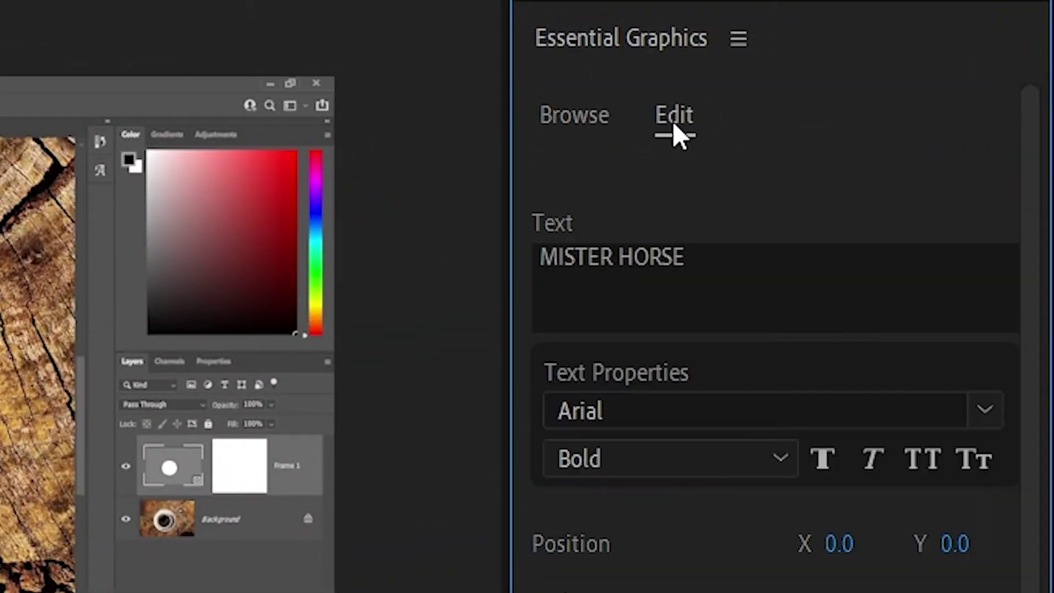
click(900, 122)
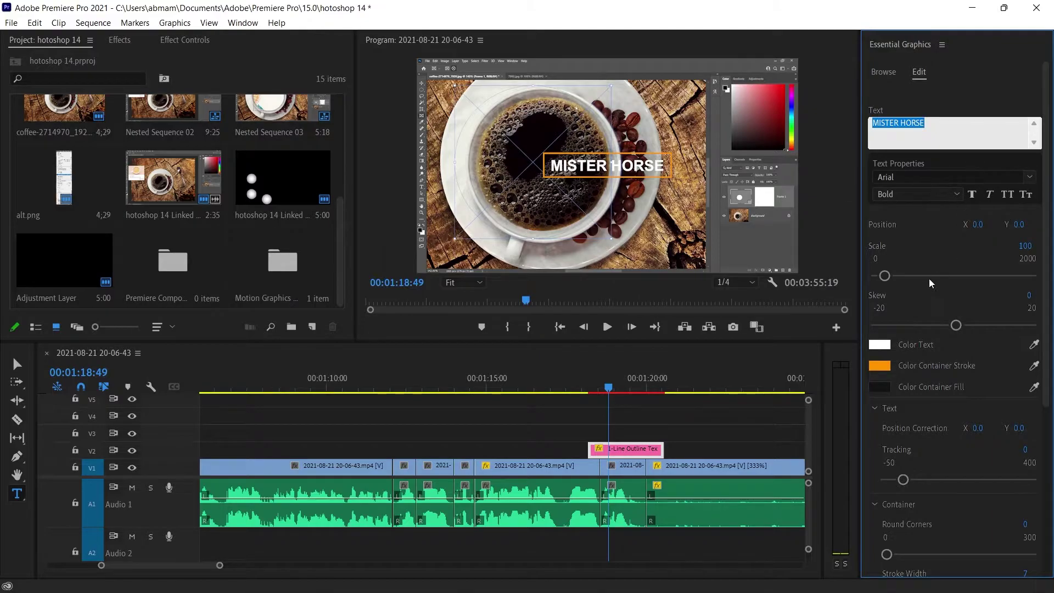
Shift the title left to Position X -272 and select its Text field.
drag(978, 224, 879, 224)
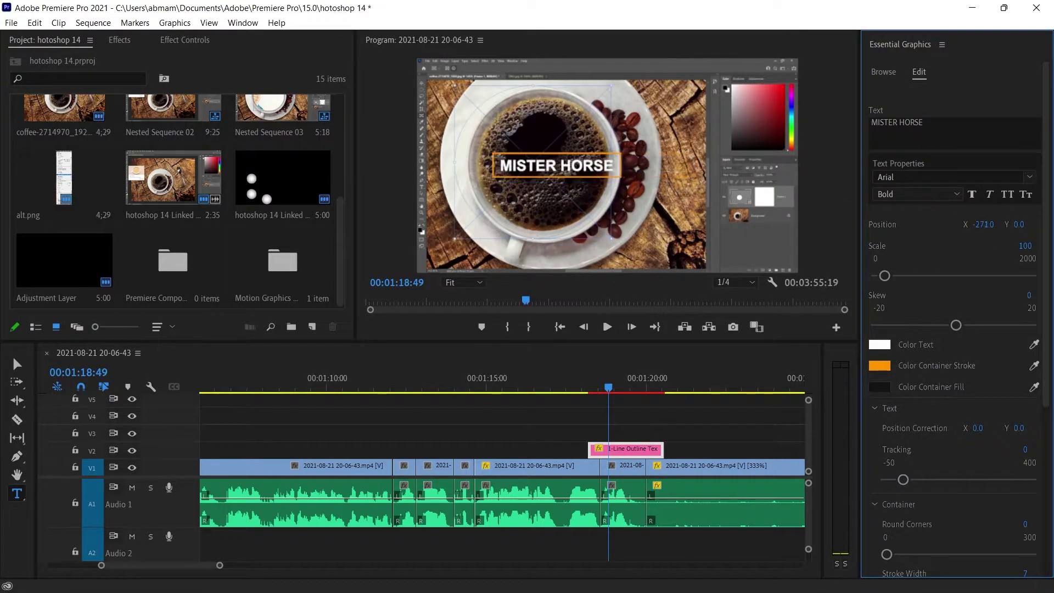
drag(983, 224, 981, 225)
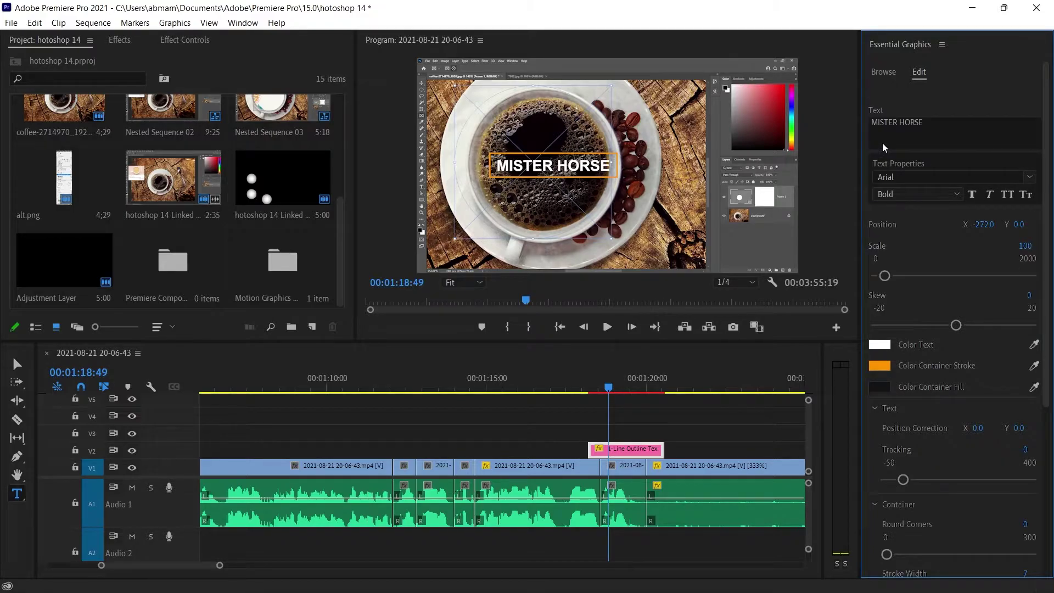
click(891, 131)
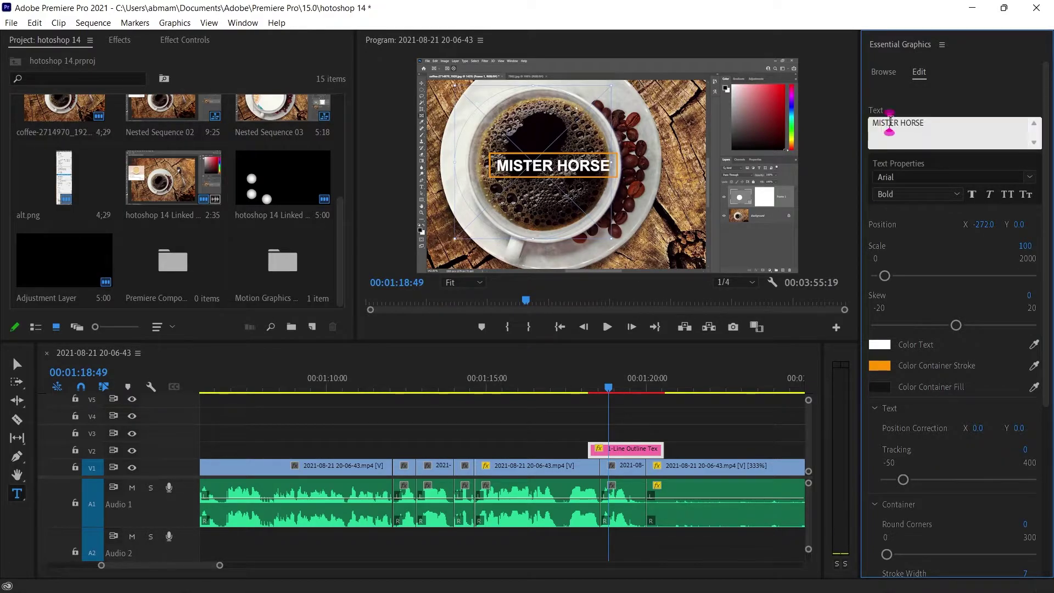
mouse_move(443, 585)
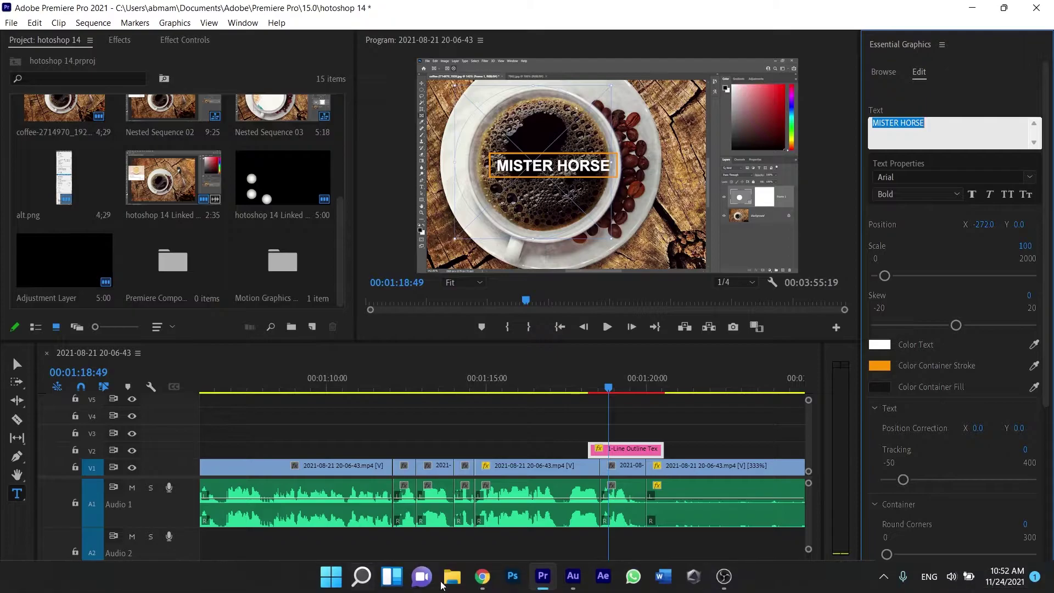
click(483, 577)
Type the Arabic name in Arabic layout on arabic-keyboard.org and copy the converted text.
click(303, 7)
click(608, 241)
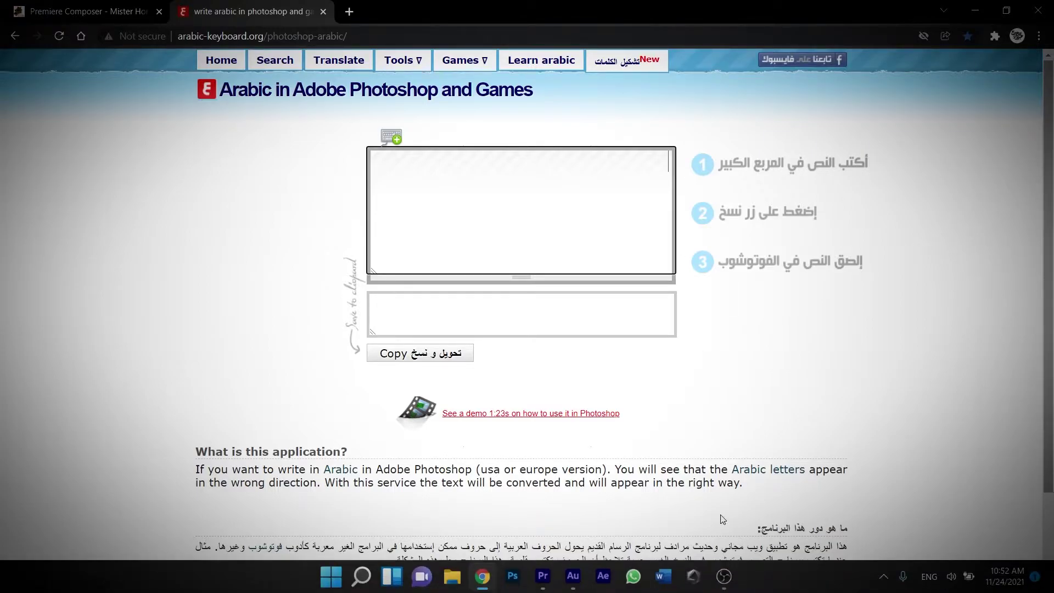
key(super+space)
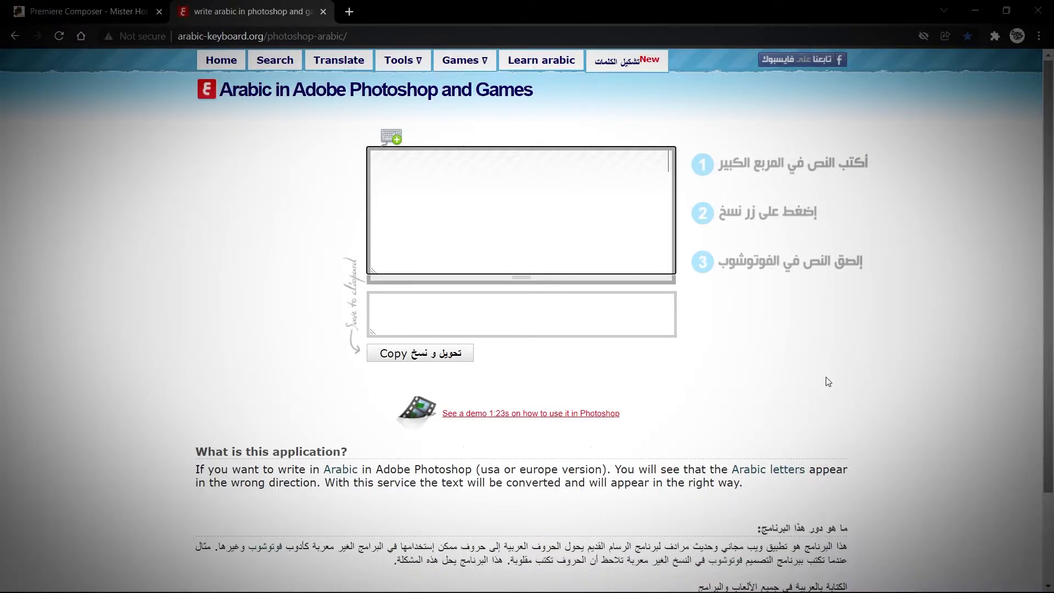
text(حمن ب)
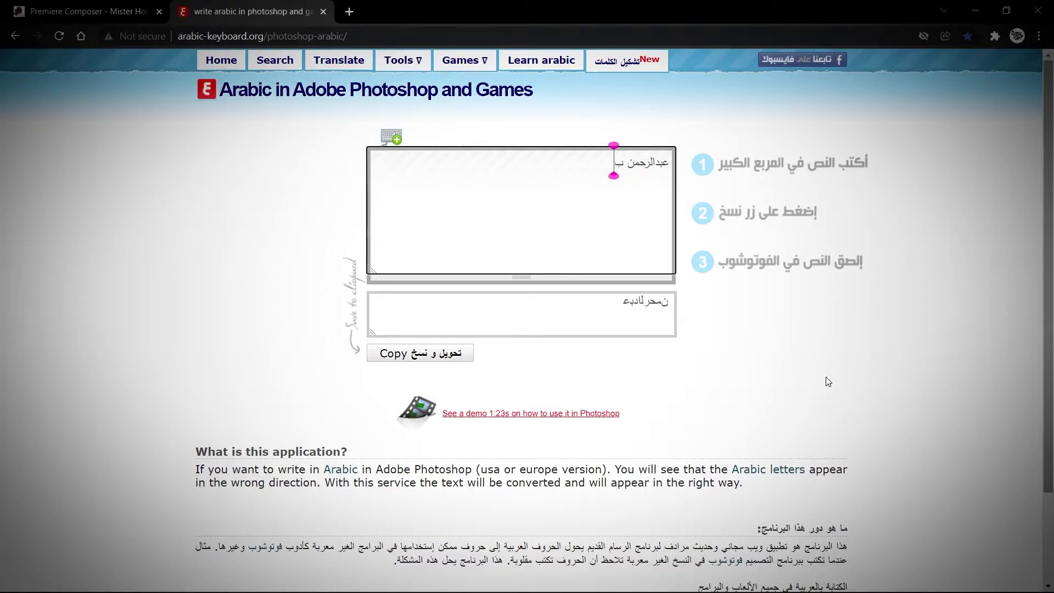
text(ديع)
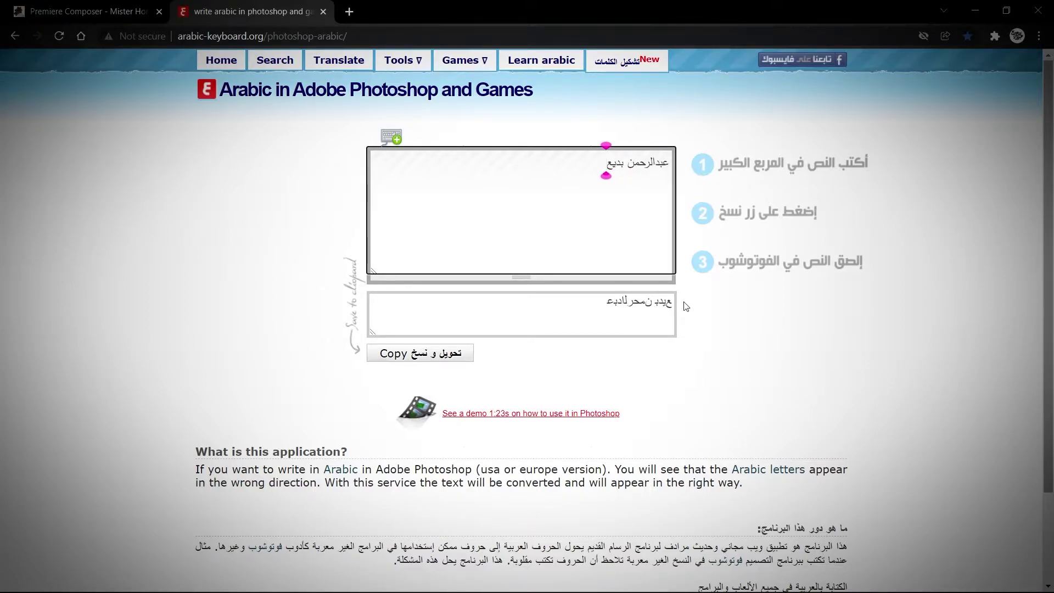
click(635, 302)
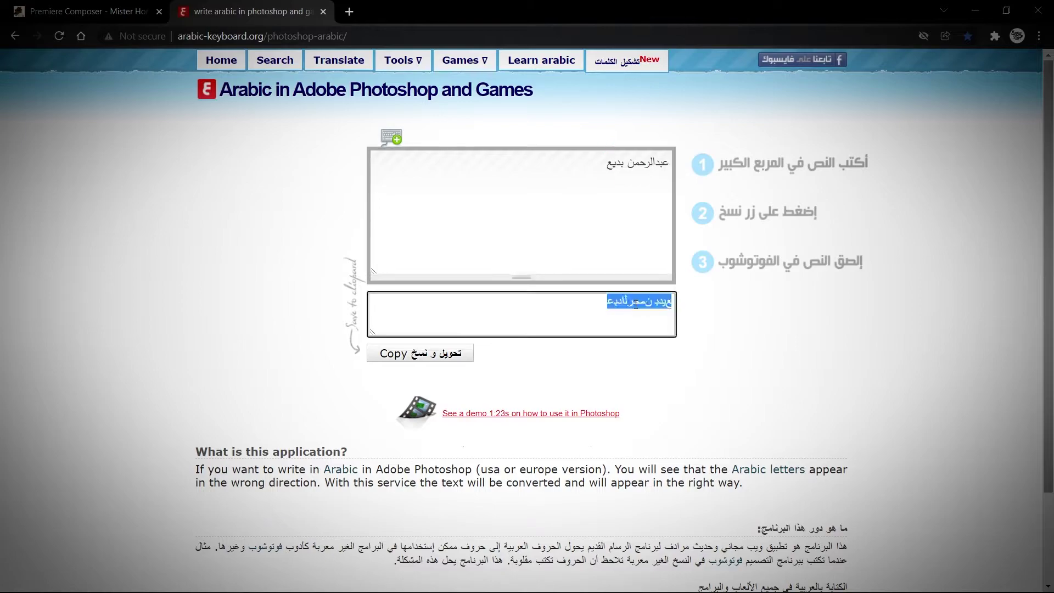
click(439, 358)
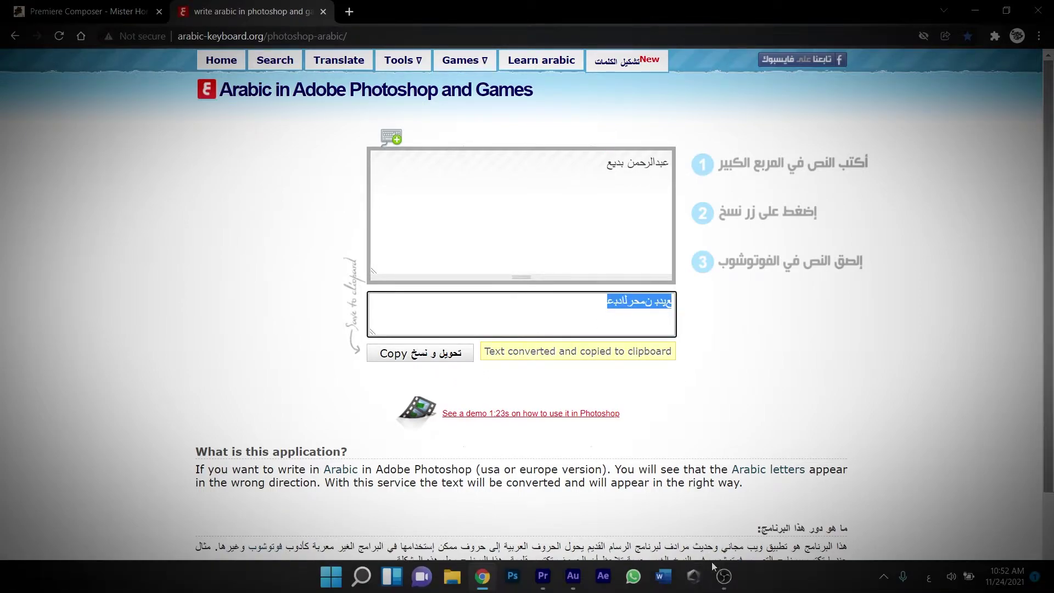
click(541, 575)
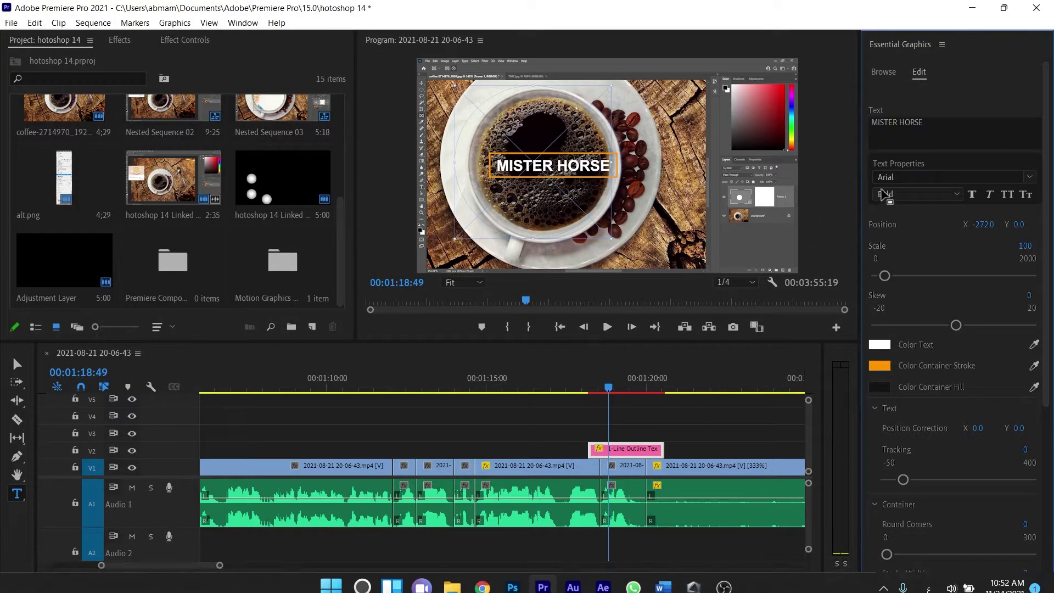
Paste the Arabic name over MISTER HORSE in the title's Text field and raise its scale to 224.
click(921, 132)
key(ctrl+v)
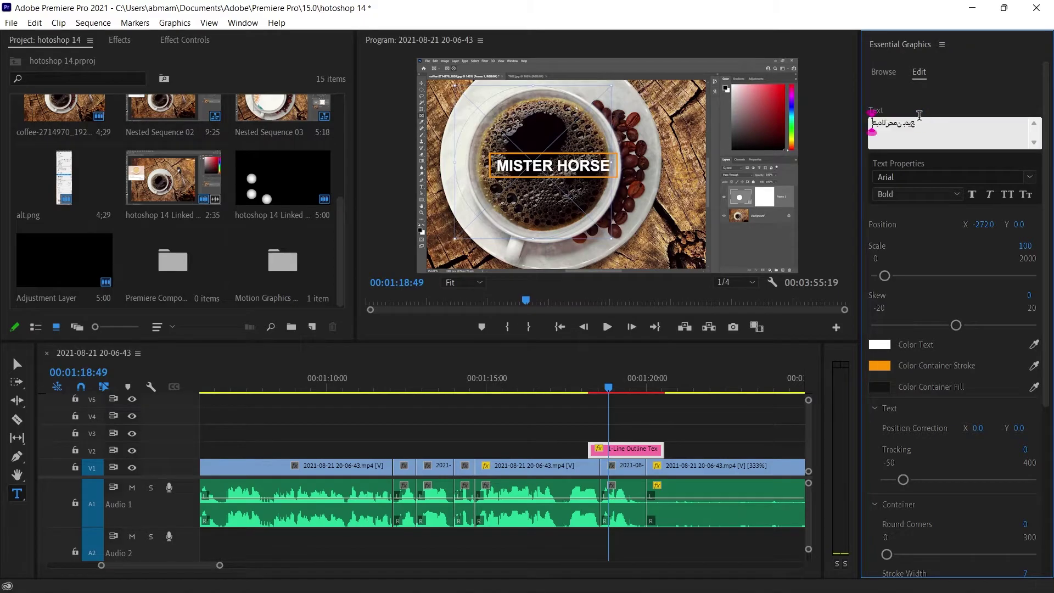
click(975, 102)
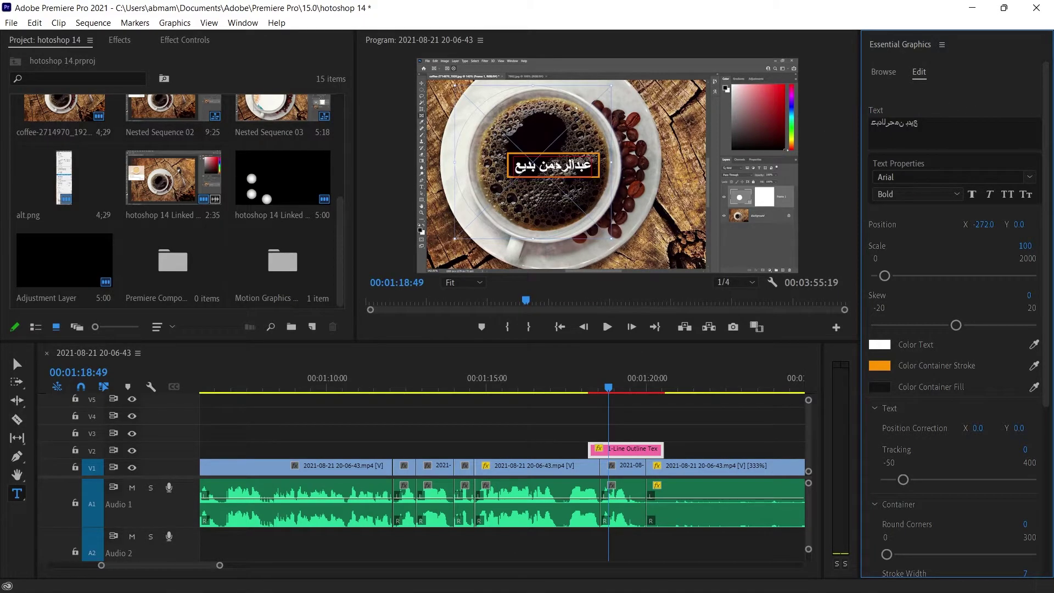
drag(885, 276, 895, 276)
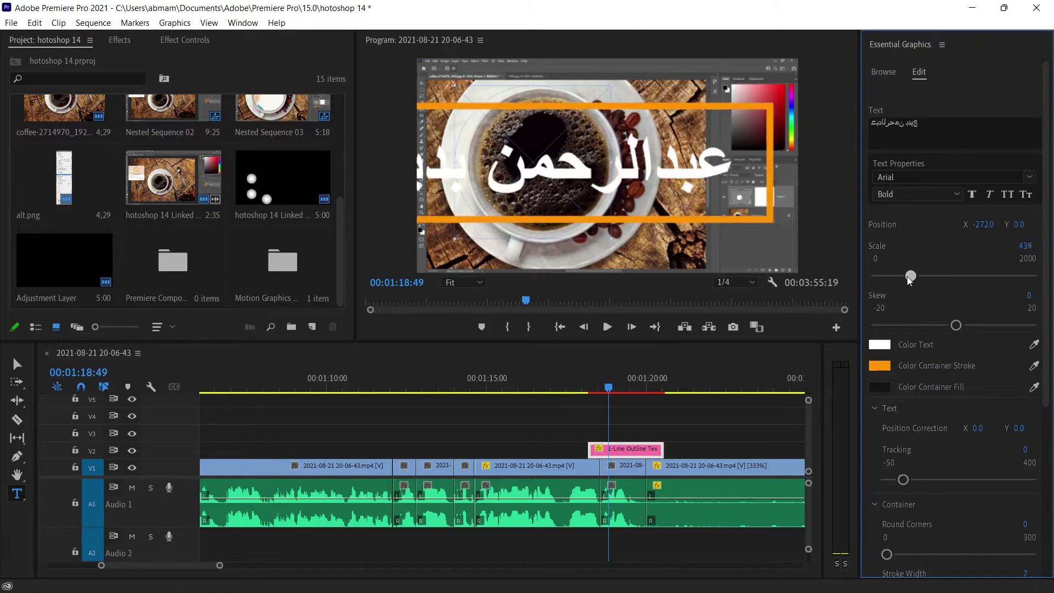
scroll(942, 415, down, 1)
scroll(943, 414, down, 1)
scroll(940, 434, down, 1)
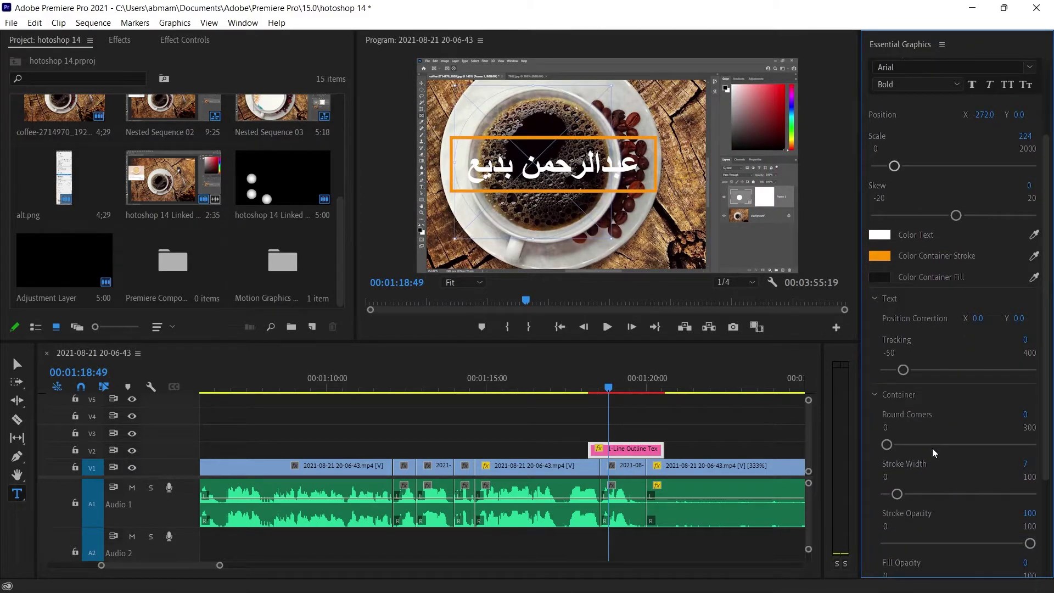
scroll(938, 452, down, 2)
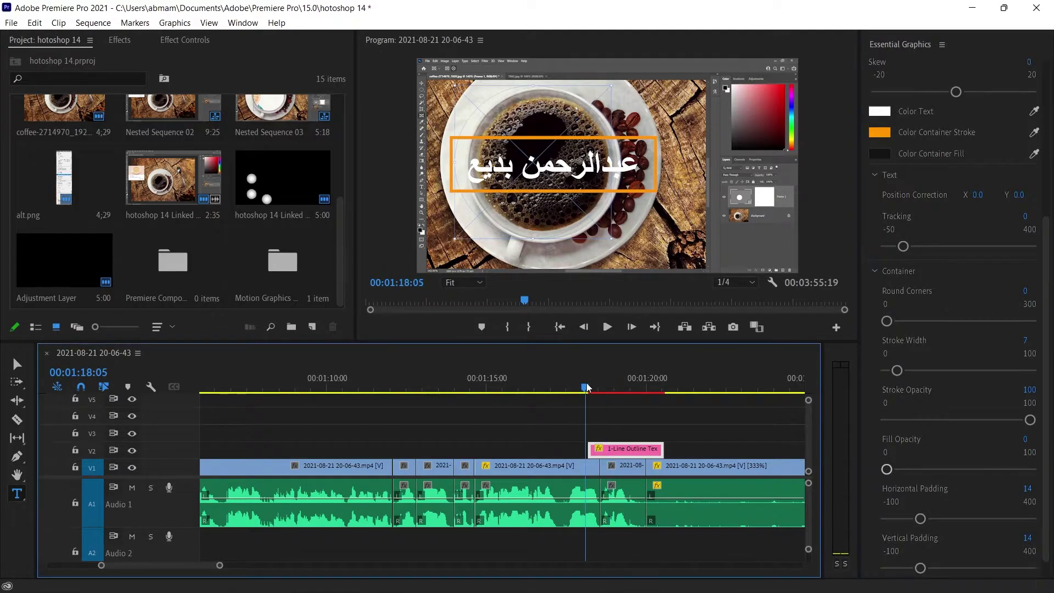
click(602, 384)
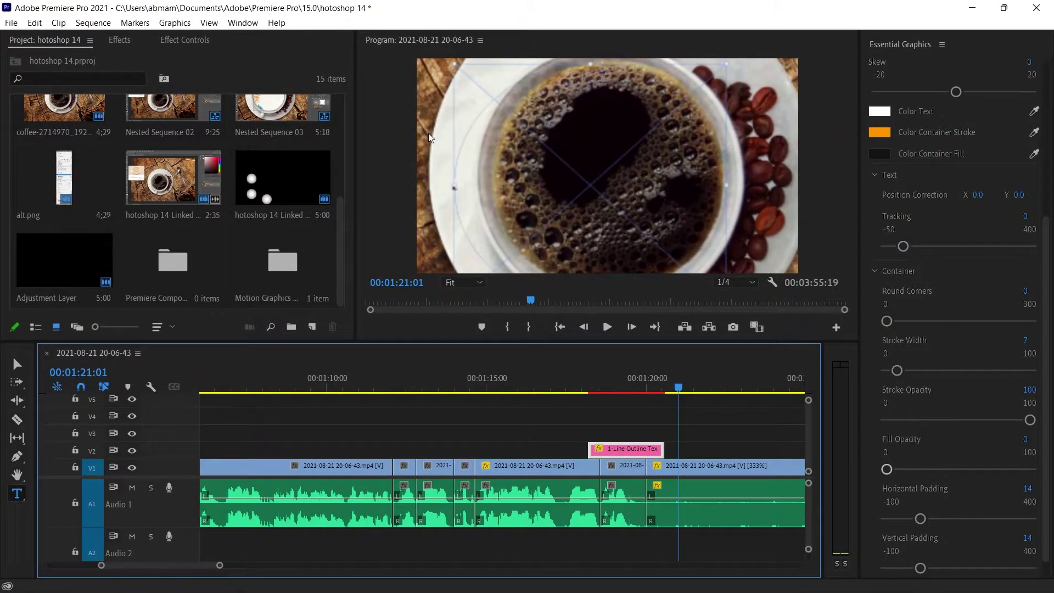
Resize the graphic's box in the program view and reopen the Premiere Composer panel.
drag(452, 187, 467, 212)
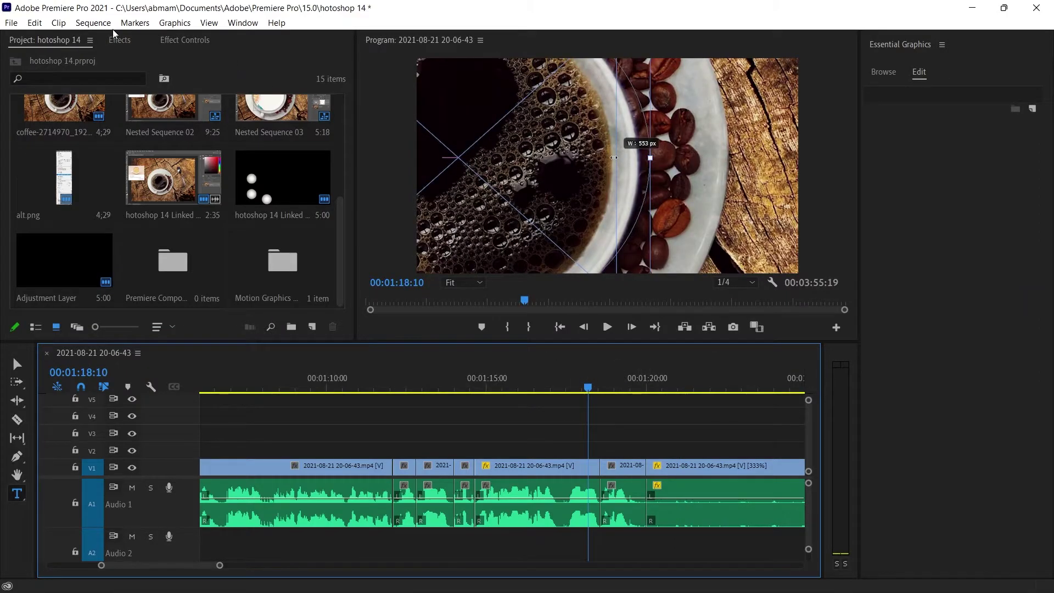
click(240, 23)
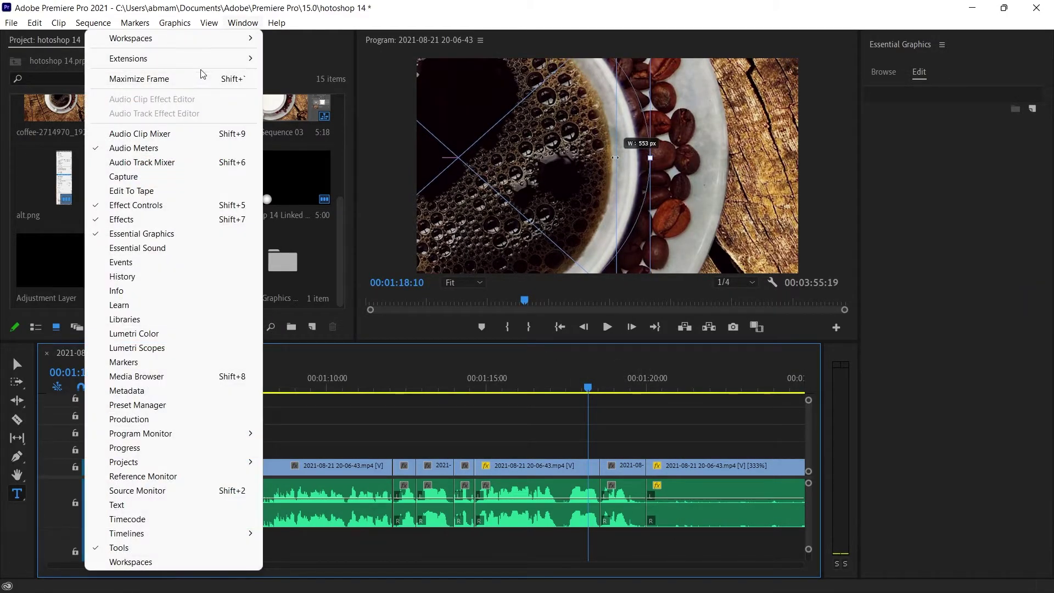
mouse_move(202, 59)
click(301, 59)
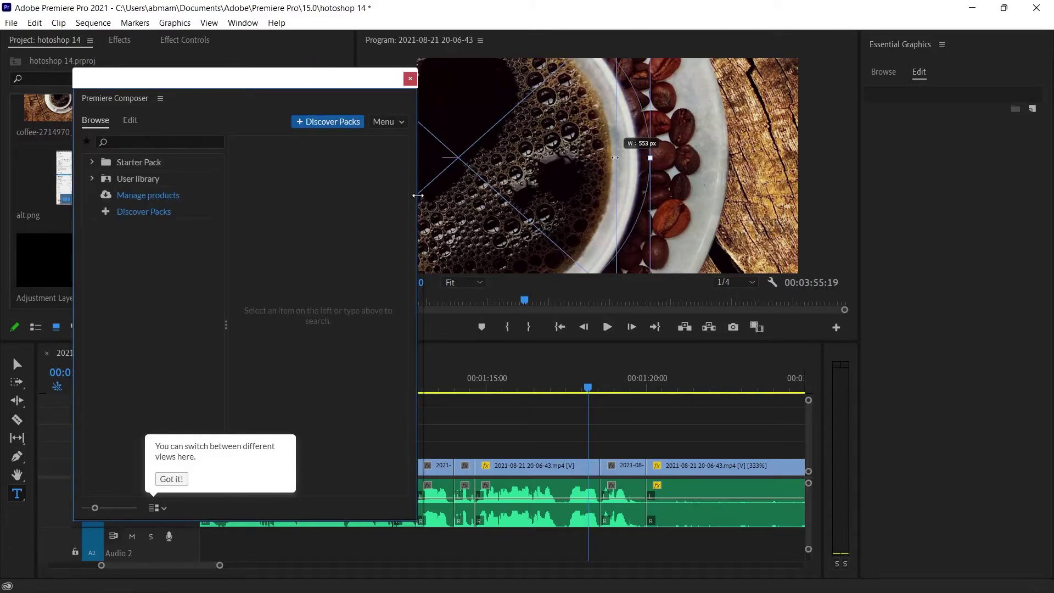
Widen the Composer window and add the Starter Pack's Digital Glitch transition at the playhead.
drag(418, 196, 710, 196)
click(93, 162)
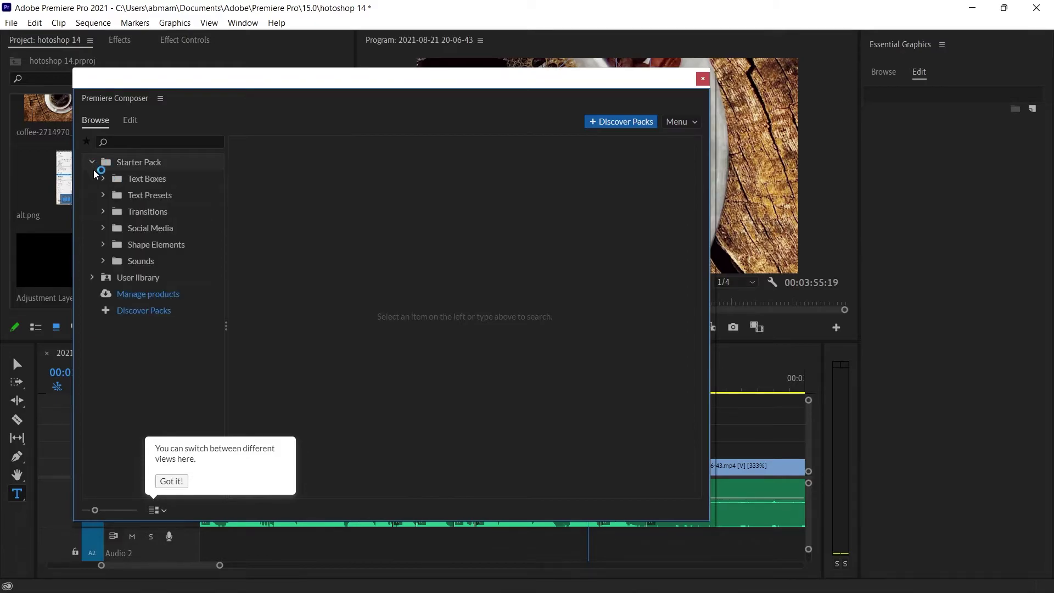
click(104, 212)
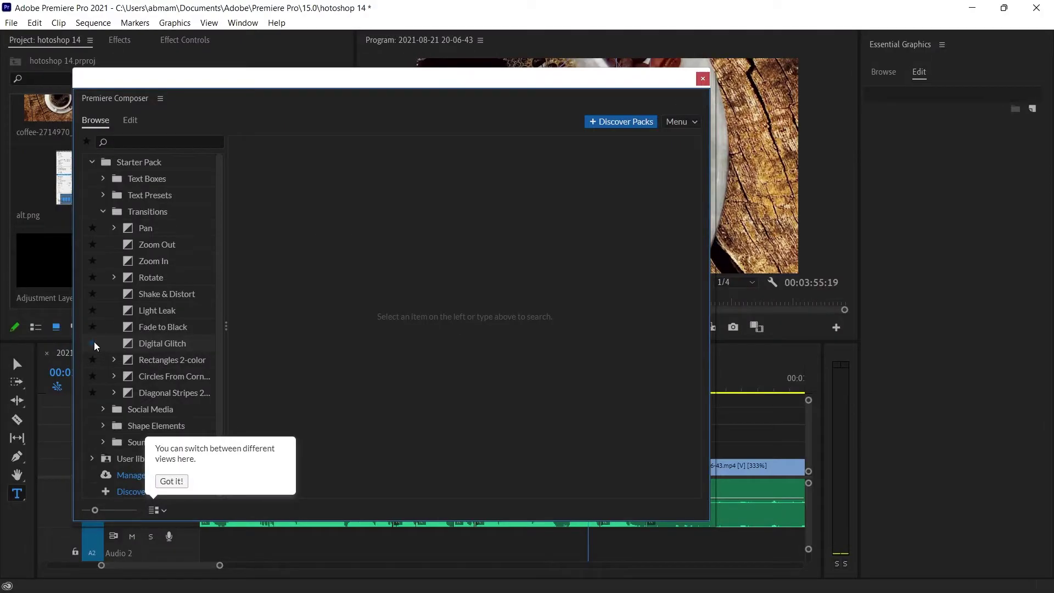
click(139, 345)
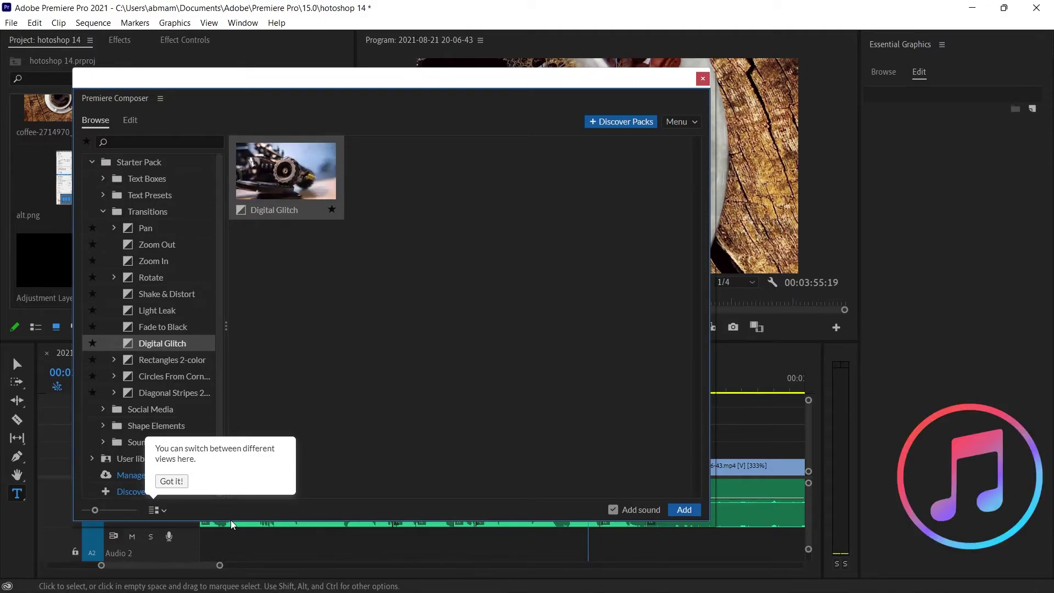
double_click(291, 189)
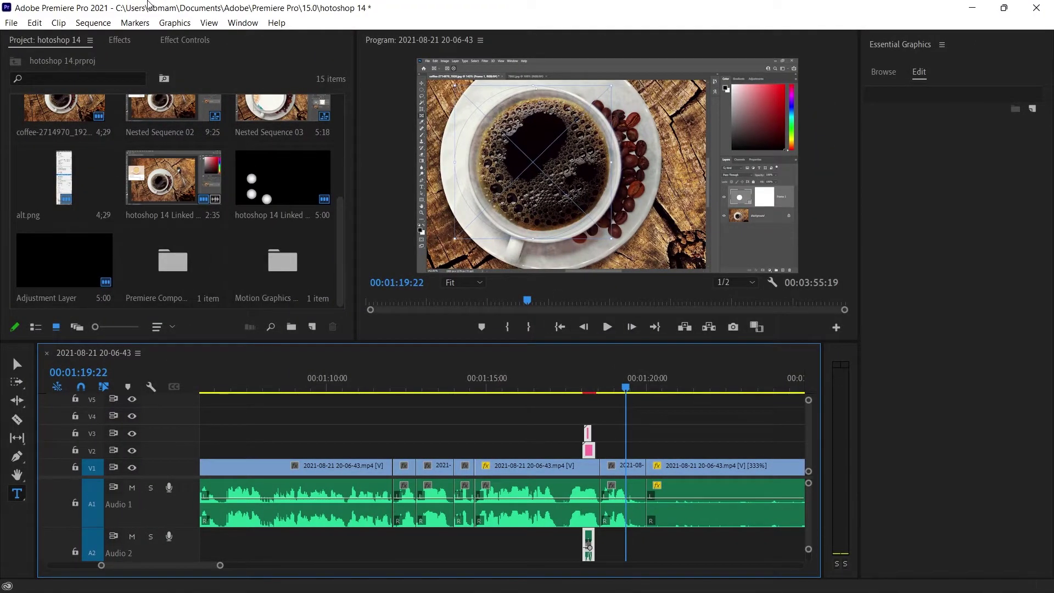
Reopen Premiere Composer and expand Social Media's Facebook, Instagram and Youtube template folders.
click(243, 23)
mouse_move(216, 64)
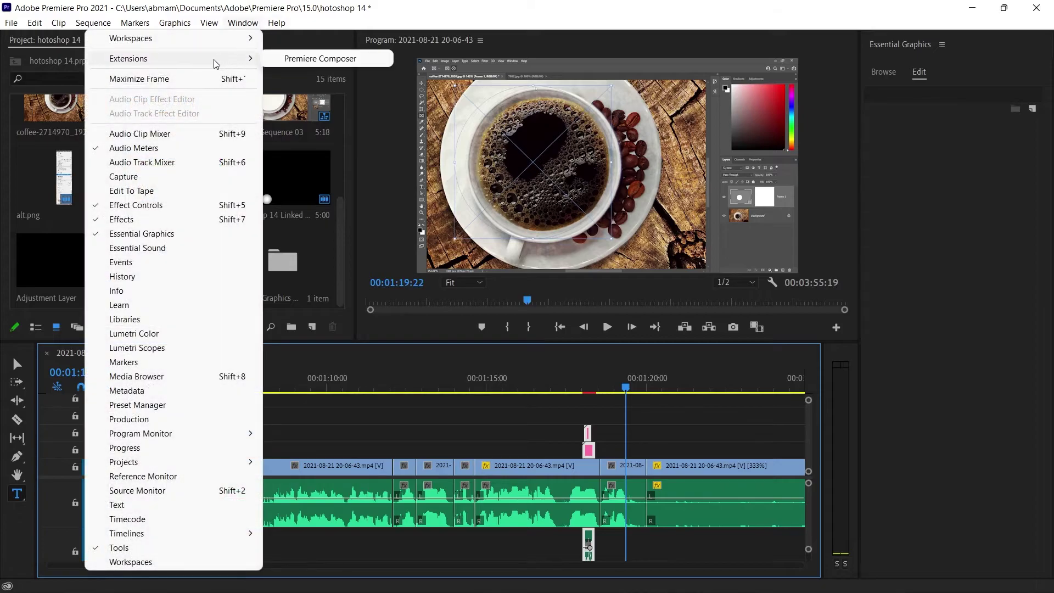
click(318, 59)
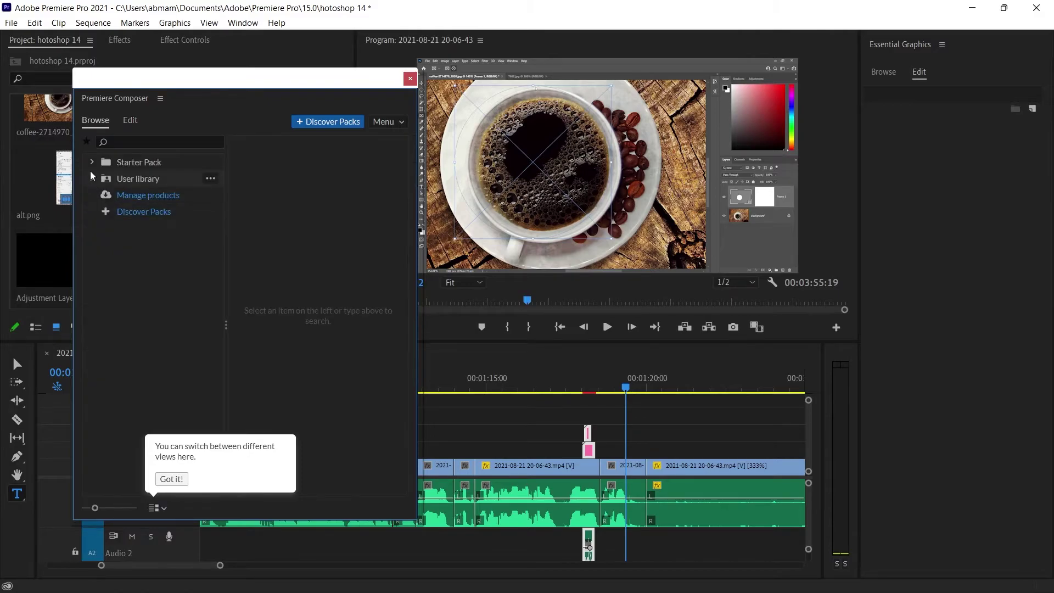
click(92, 162)
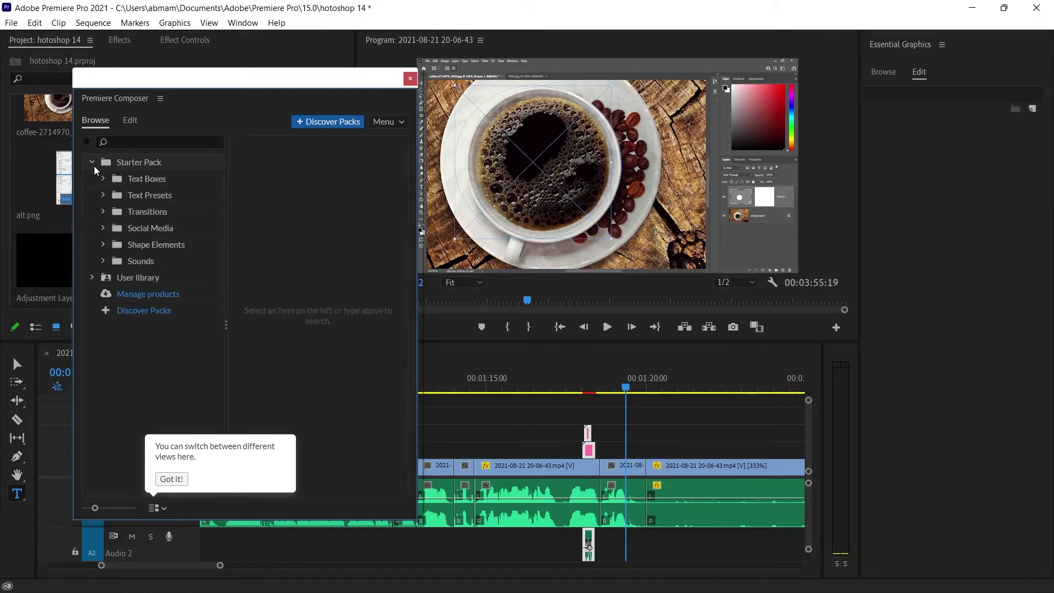
click(103, 227)
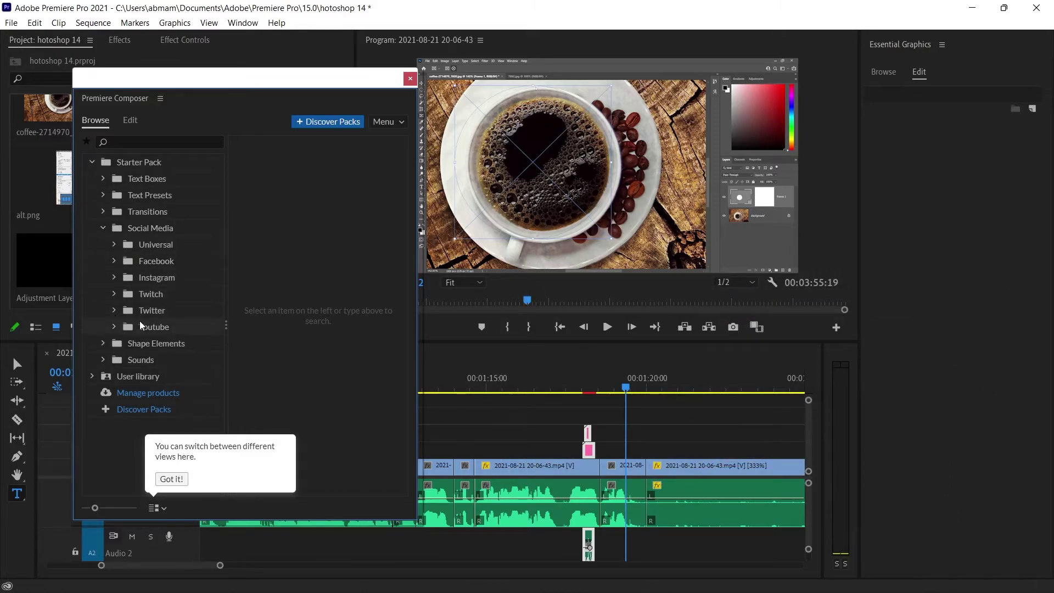
click(114, 262)
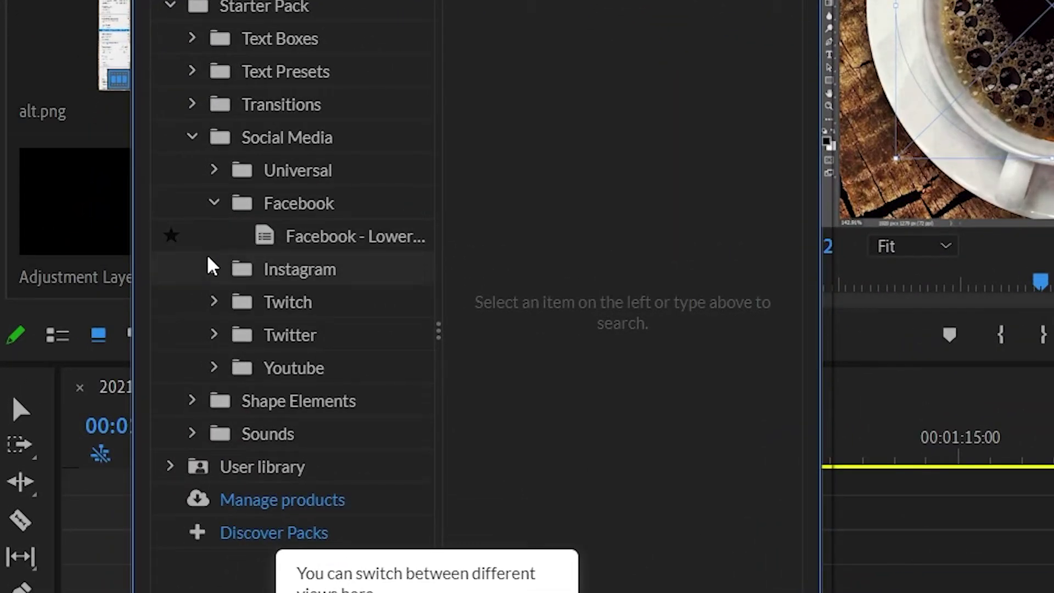
click(210, 264)
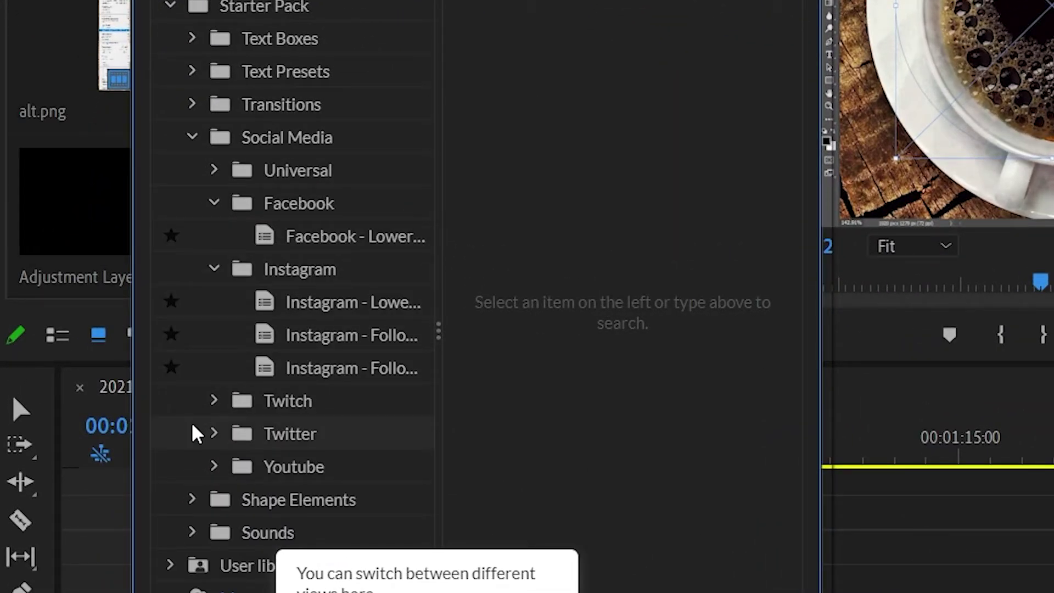
click(213, 466)
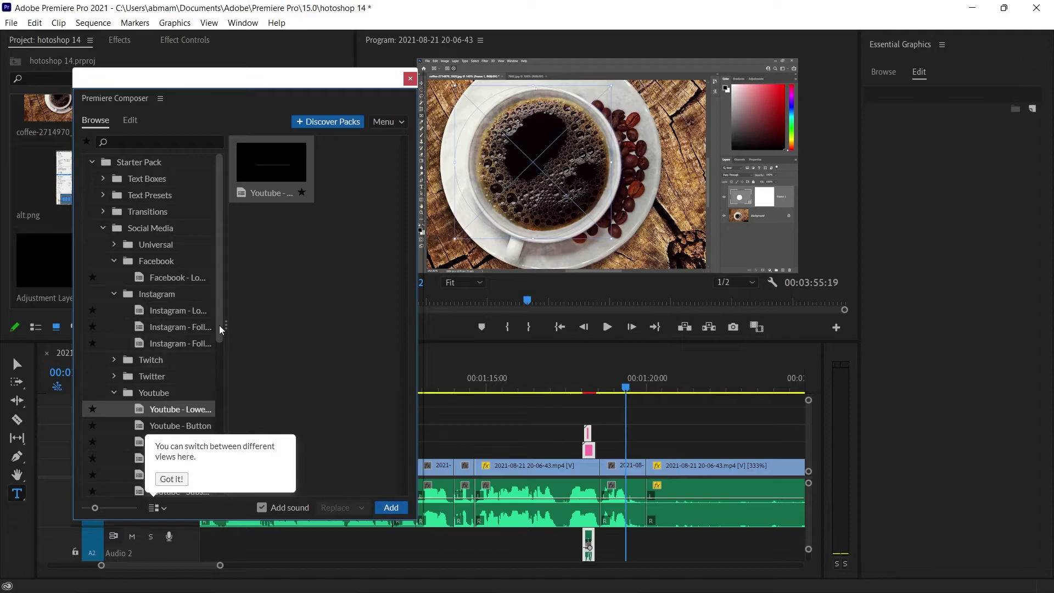
scroll(201, 353, down, 3)
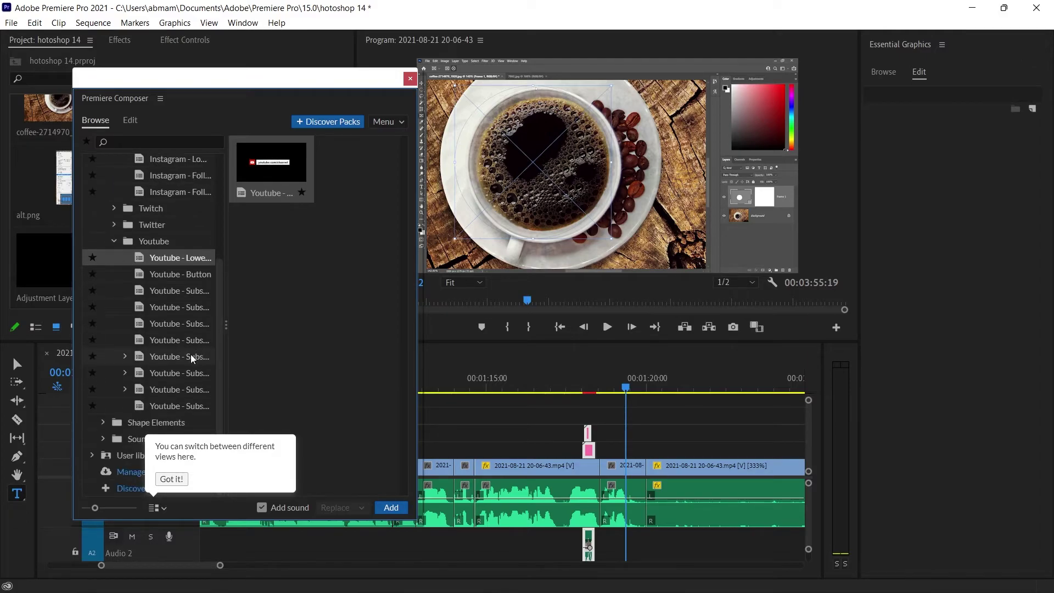
Expand the Sounds > Approach effects and preview Swooshy Approach.
click(114, 438)
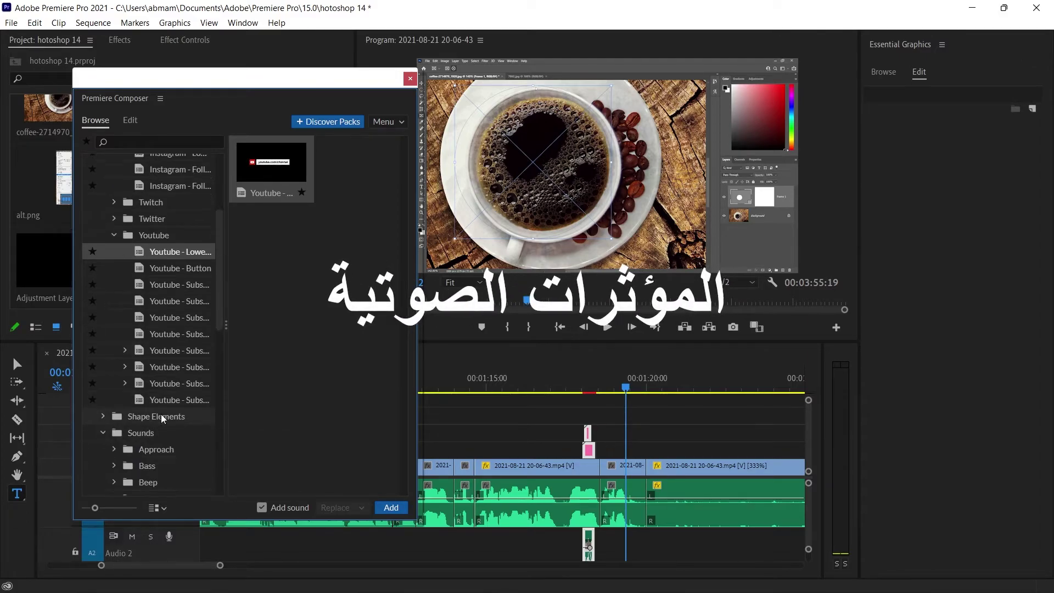
scroll(164, 419, down, 3)
click(114, 207)
click(179, 240)
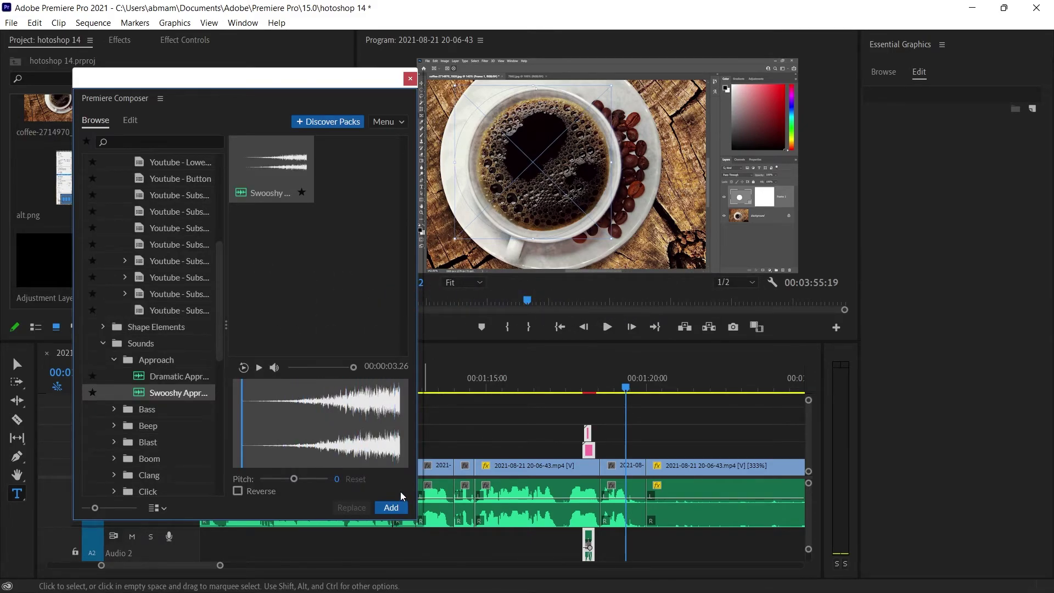
Preview the Arpeggiated UI beep, add it to the sequence, and close Premiere Composer.
click(114, 426)
click(178, 442)
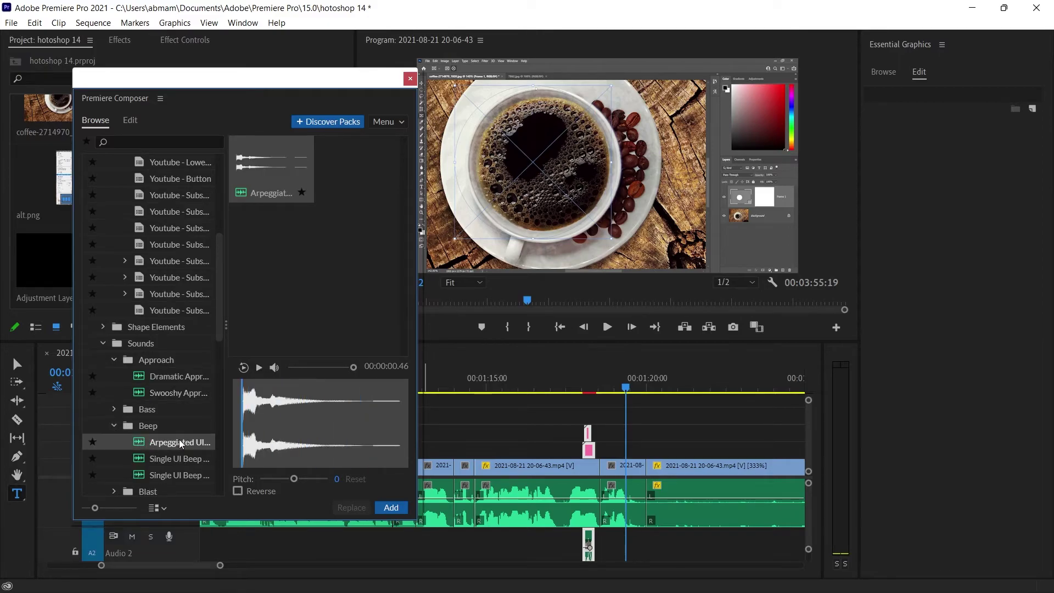
click(400, 508)
click(409, 79)
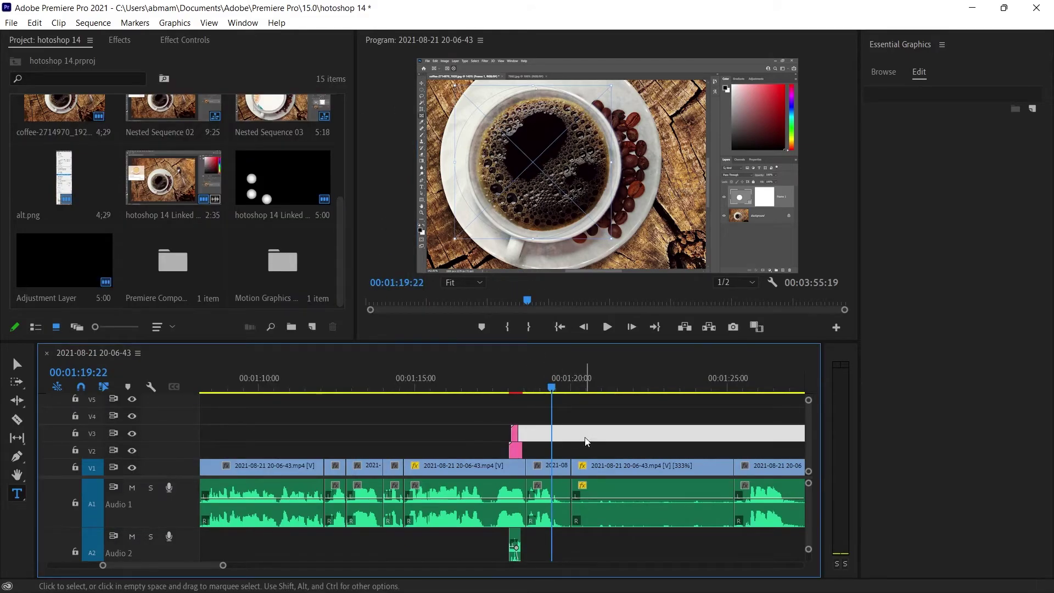
Place the playhead at 00:01:18:11 on the Digital Glitch transition.
click(515, 383)
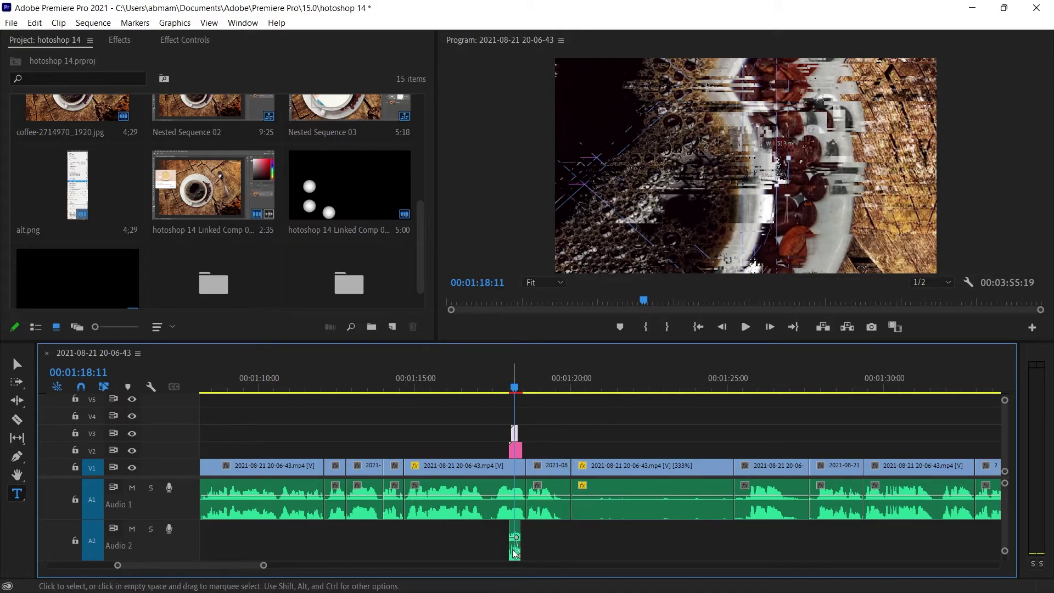
Play the sequence from just before the Digital Glitch transition to preview it.
click(502, 388)
key(space)
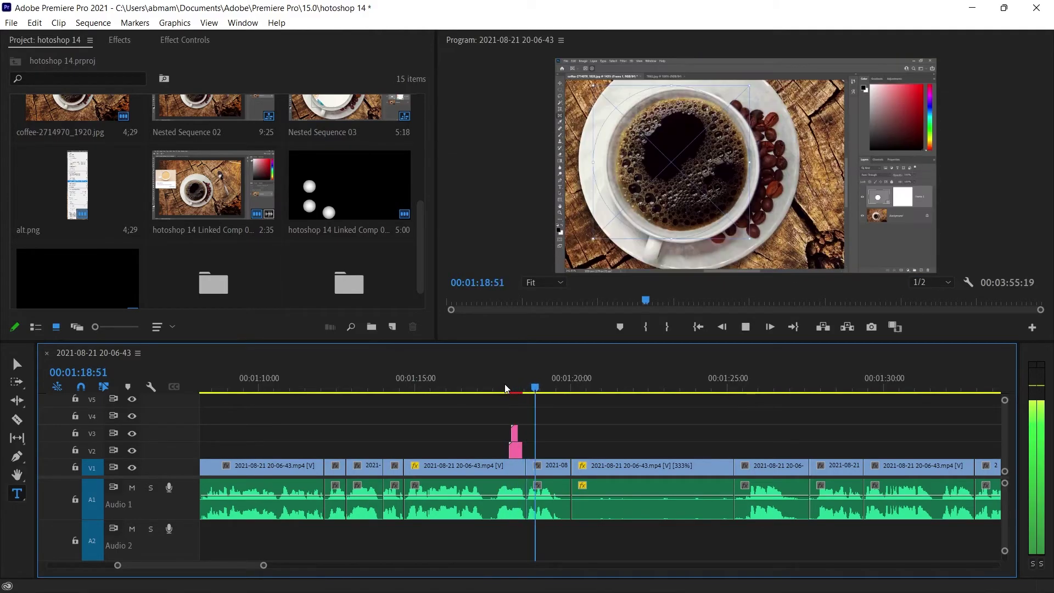